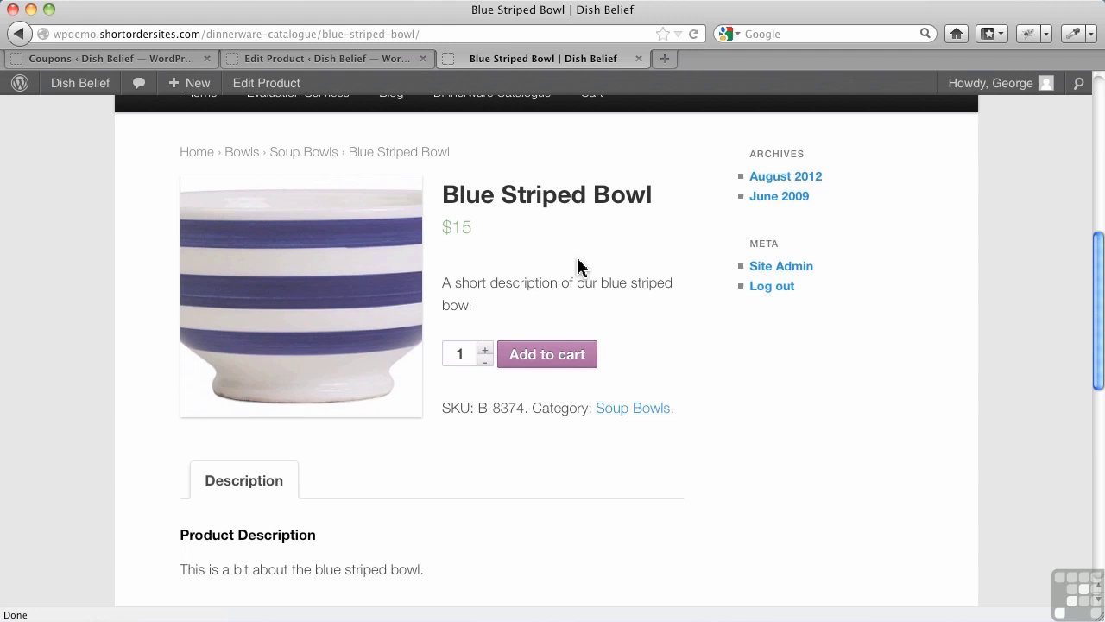
On the Blue Striped Bowl's edit page, add a custom product attribute named Size.
click(364, 62)
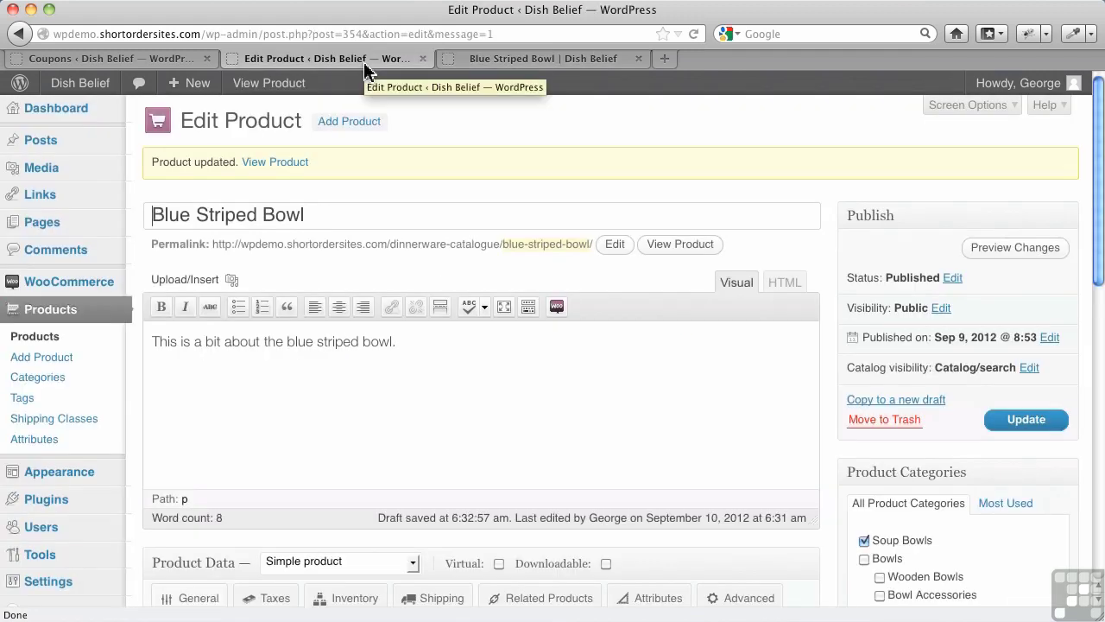
scroll(434, 432, down, 5)
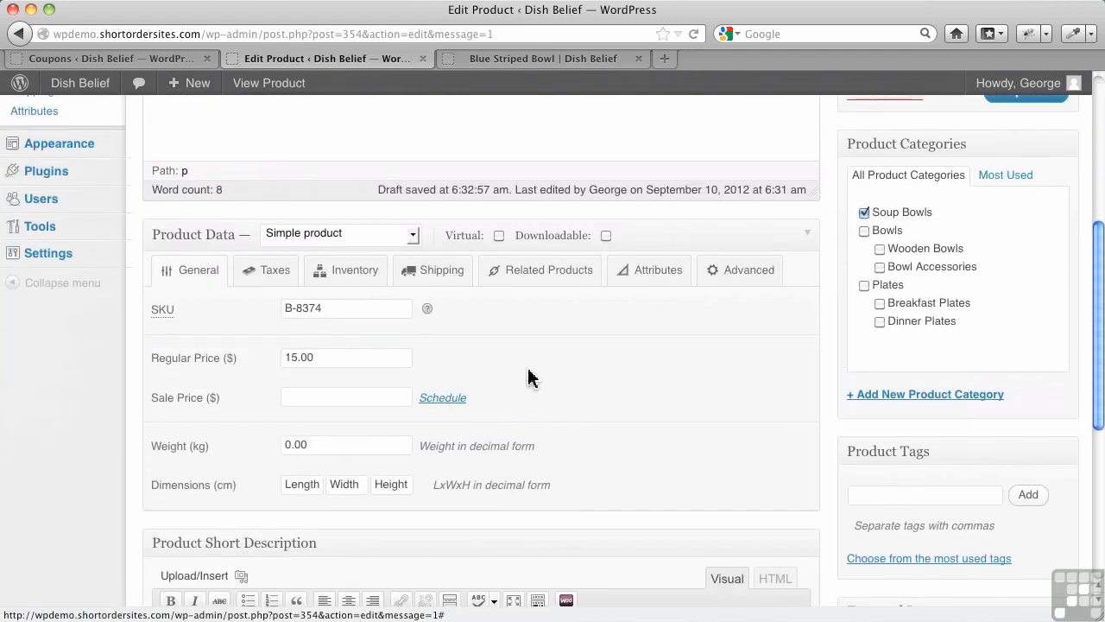
click(637, 273)
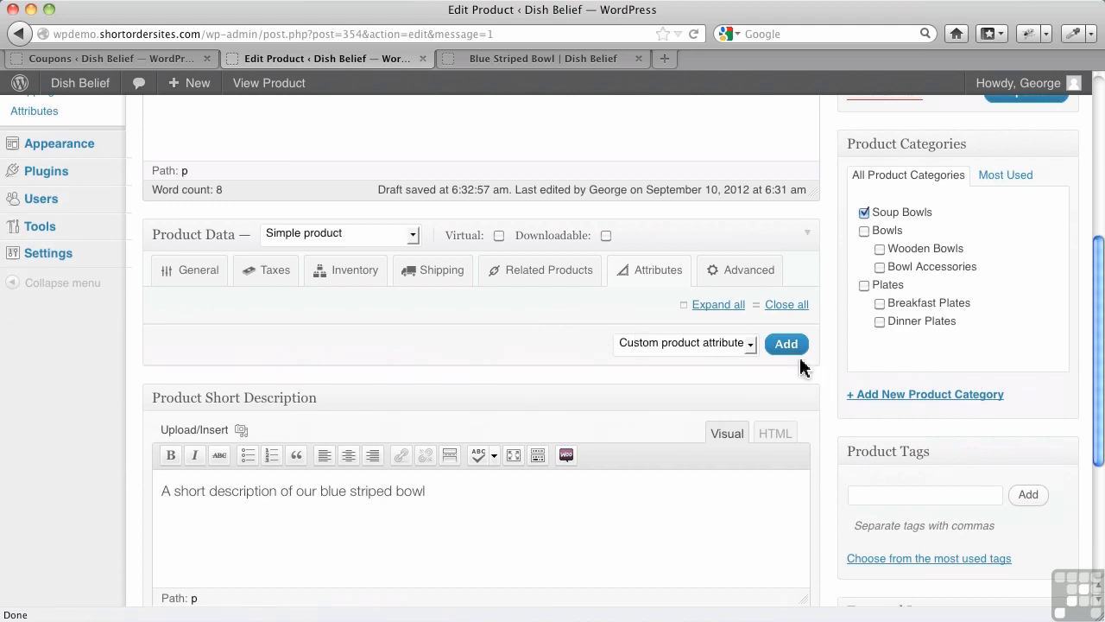
click(774, 349)
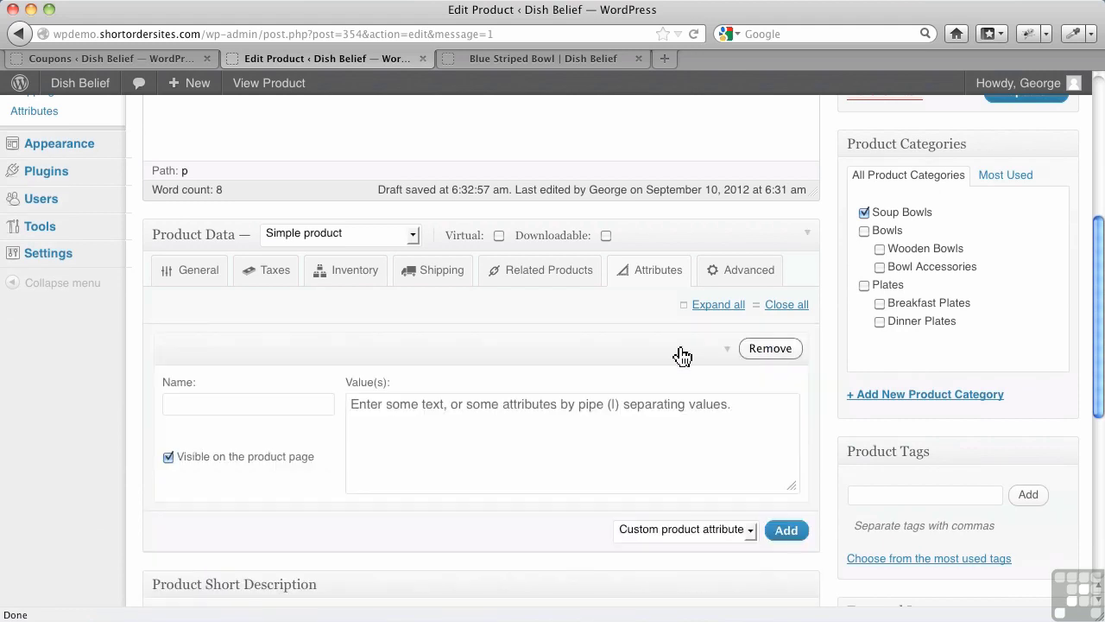
click(251, 403)
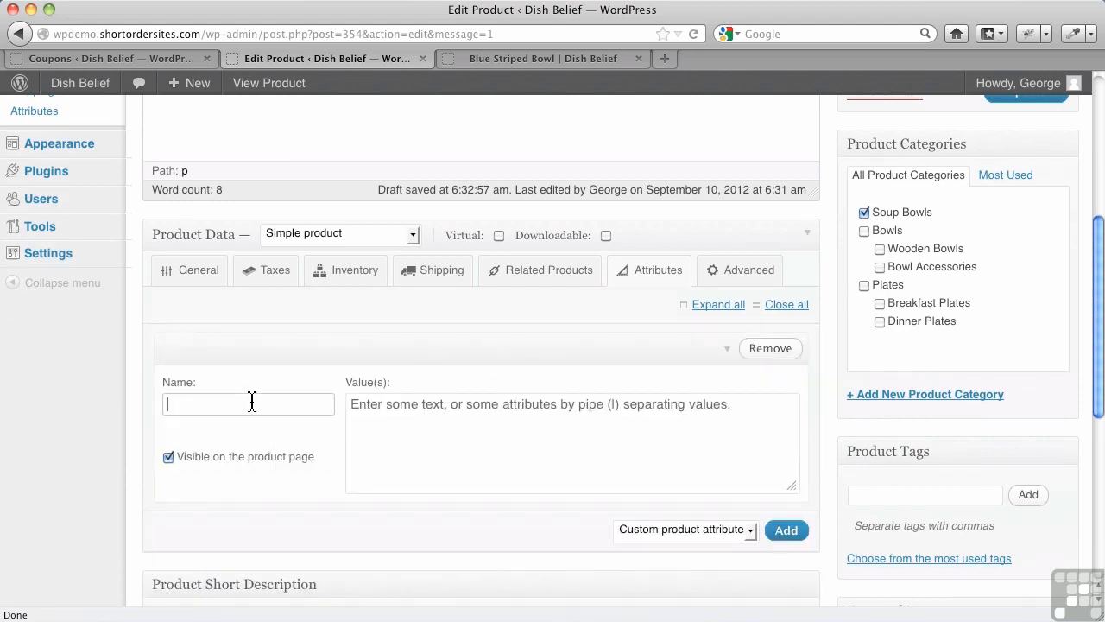
text(Size)
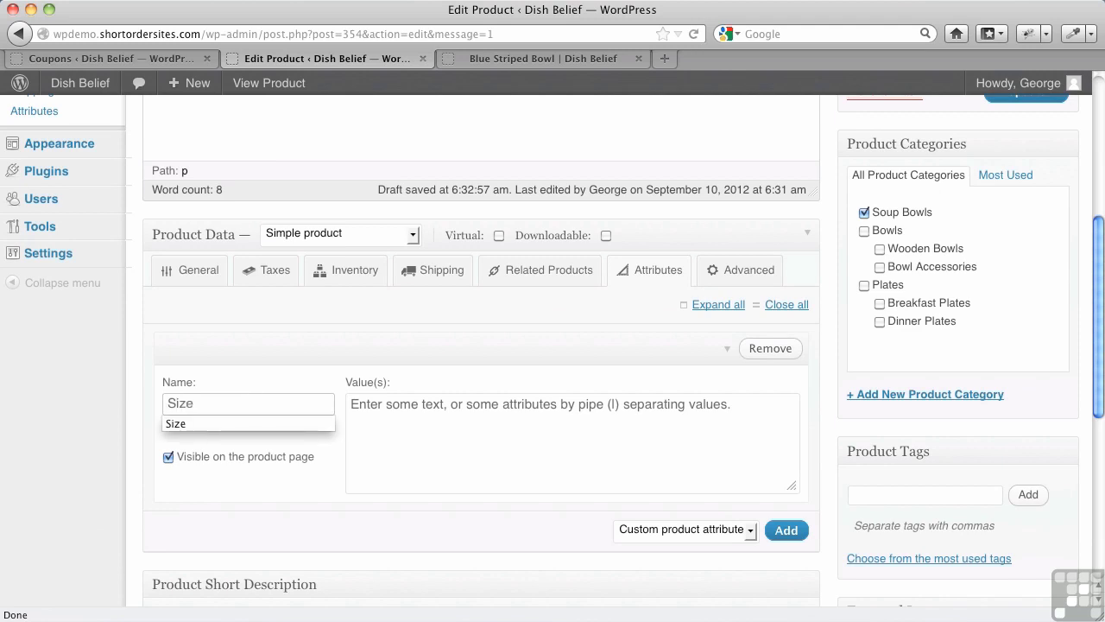
Enter Small|Medium|Large as the Size attribute's values and update the product.
click(481, 433)
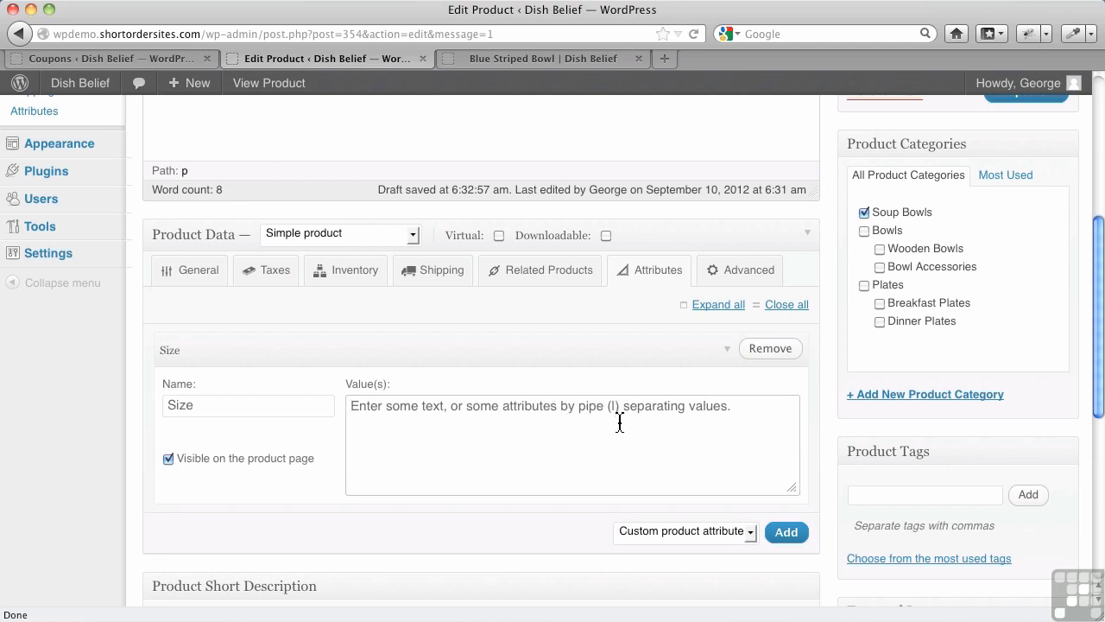
text(Small)
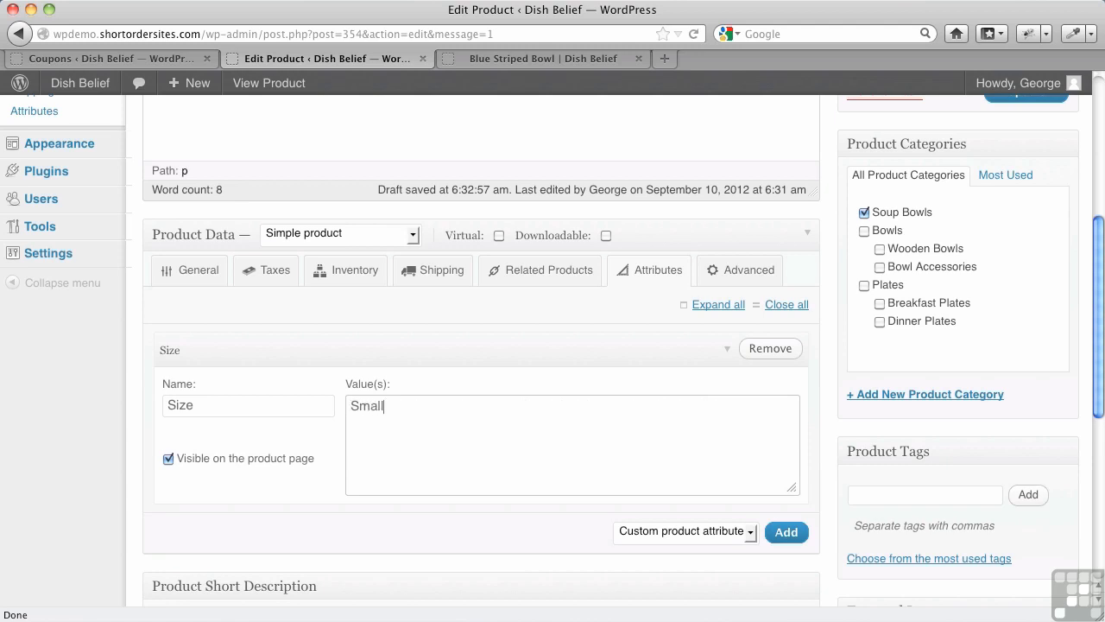
text(|Medium|Large)
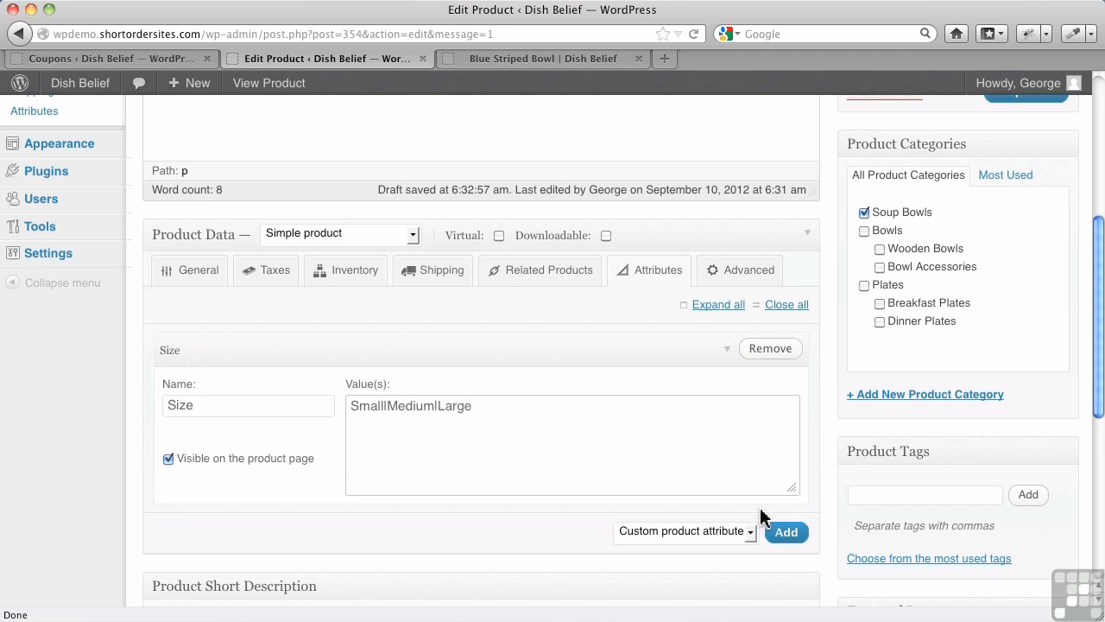
scroll(772, 290, up, 5)
click(1000, 331)
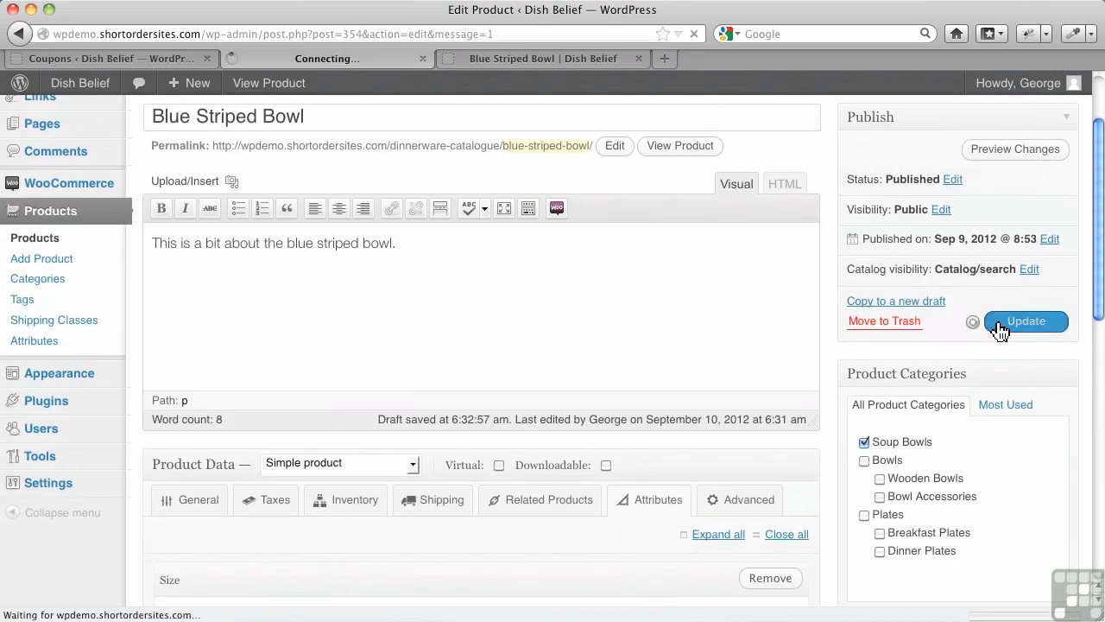
View the Blue Striped Bowl's product page and examine its additional information for the Size attribute.
click(531, 63)
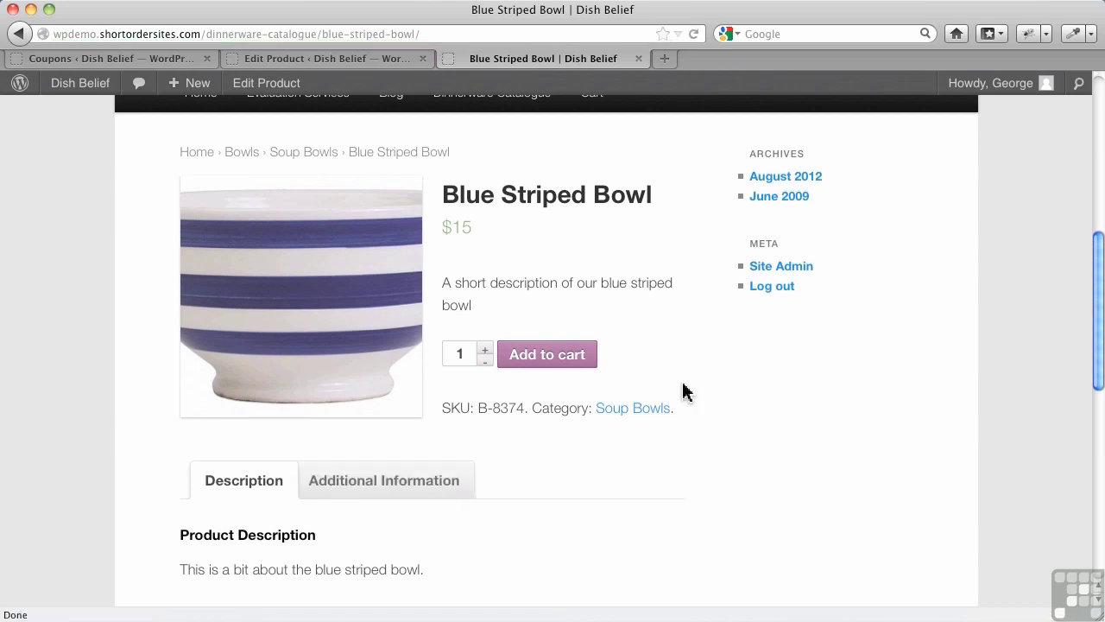
click(405, 497)
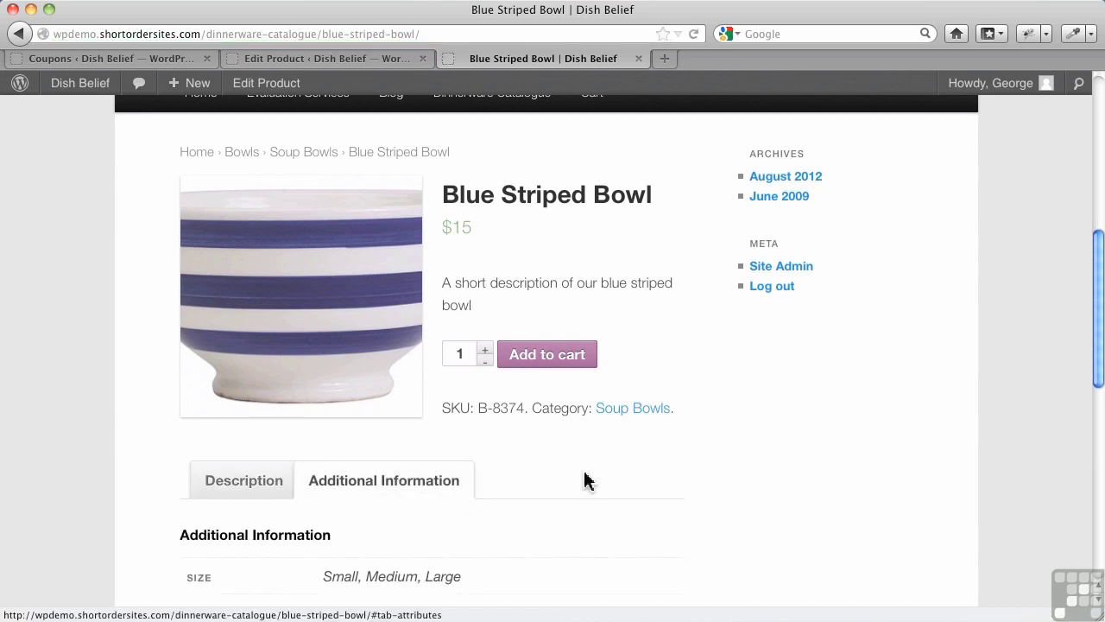
scroll(596, 478, down, 3)
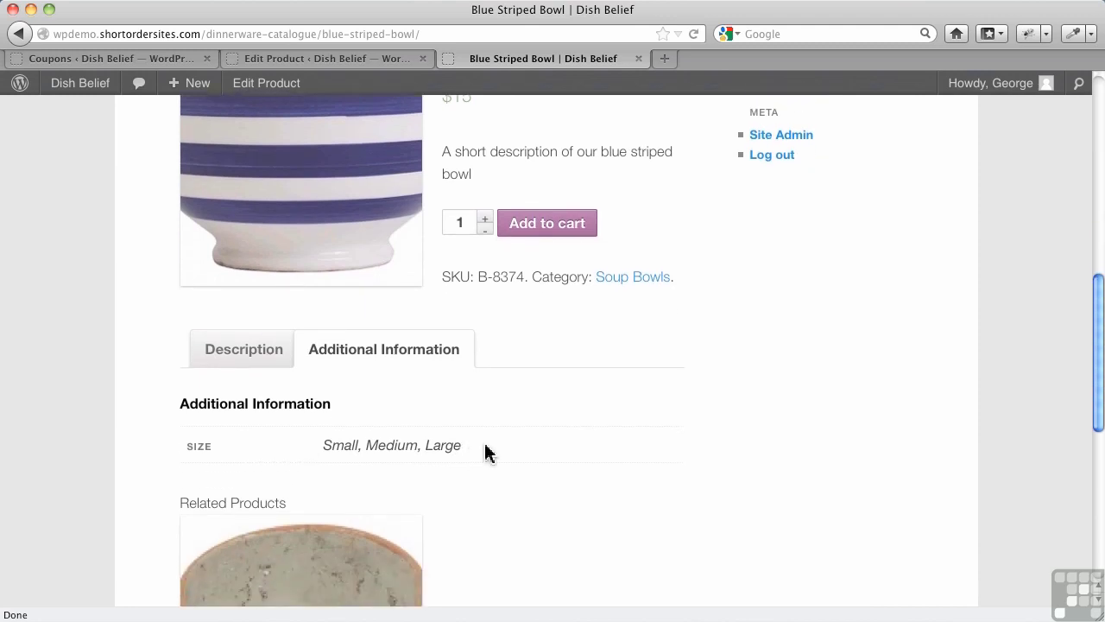
scroll(510, 454, up, 3)
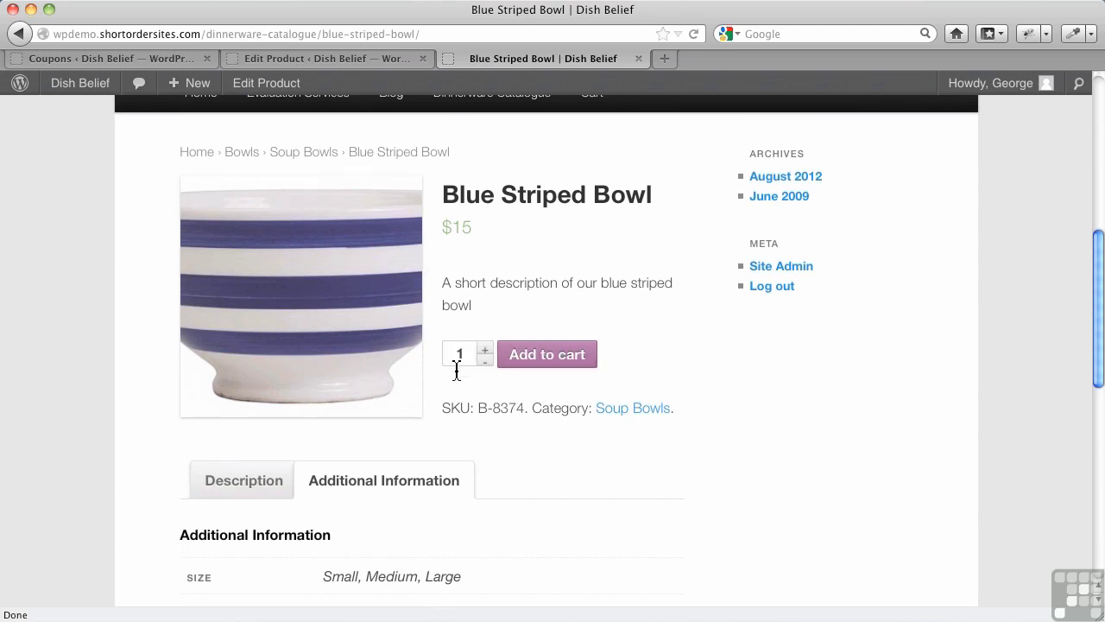
scroll(442, 522, down, 2)
scroll(445, 509, up, 4)
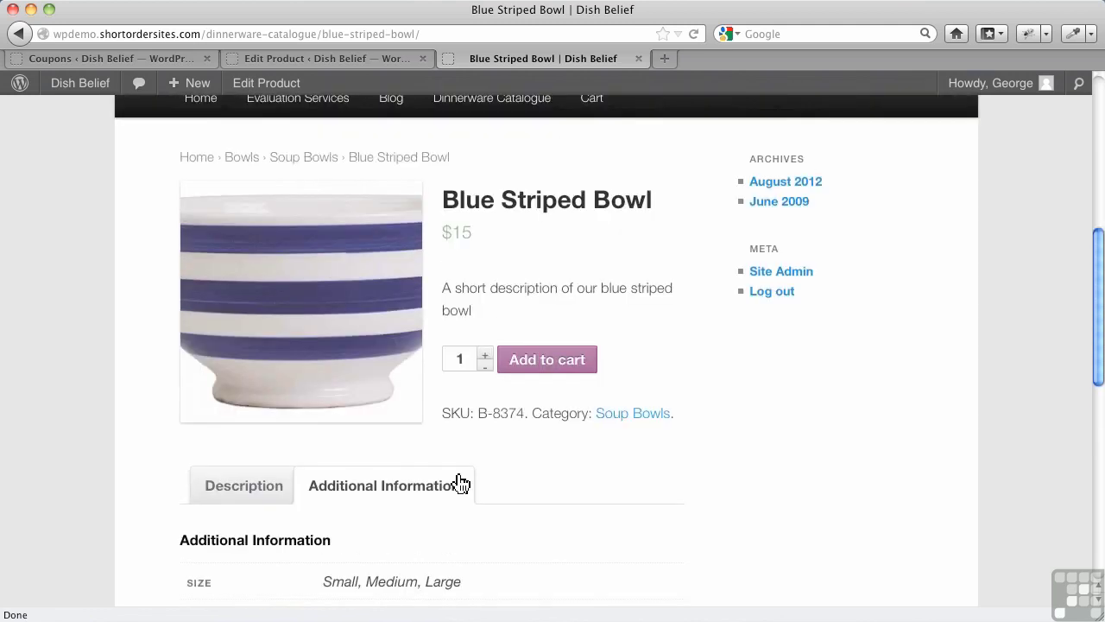
Return to editing the Blue Striped Bowl and change its product type to Variable product.
click(352, 61)
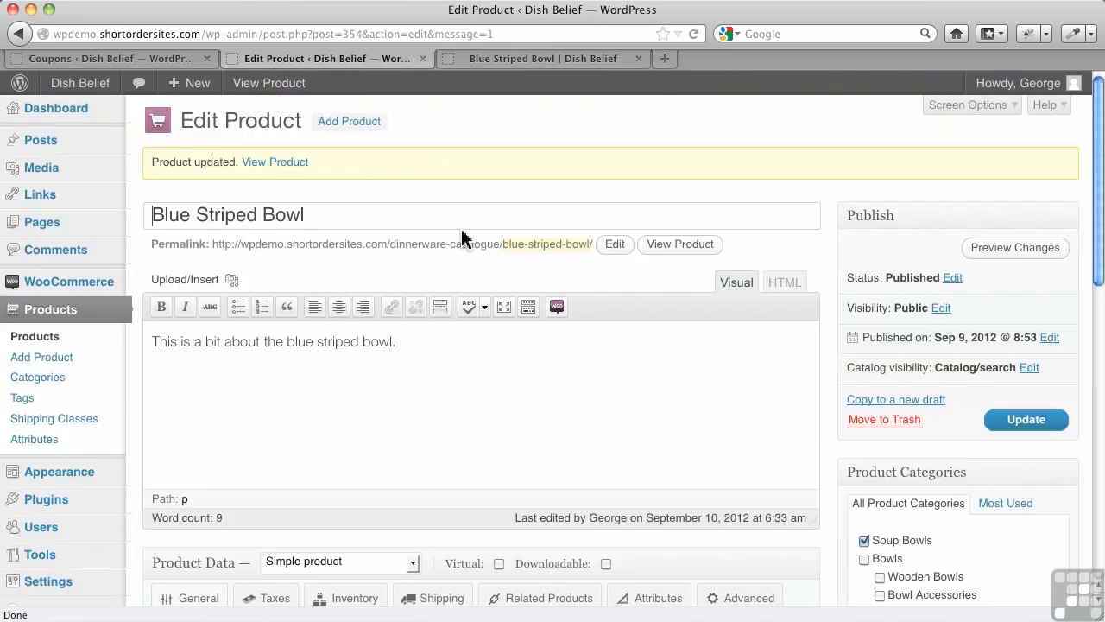
scroll(518, 457, down, 4)
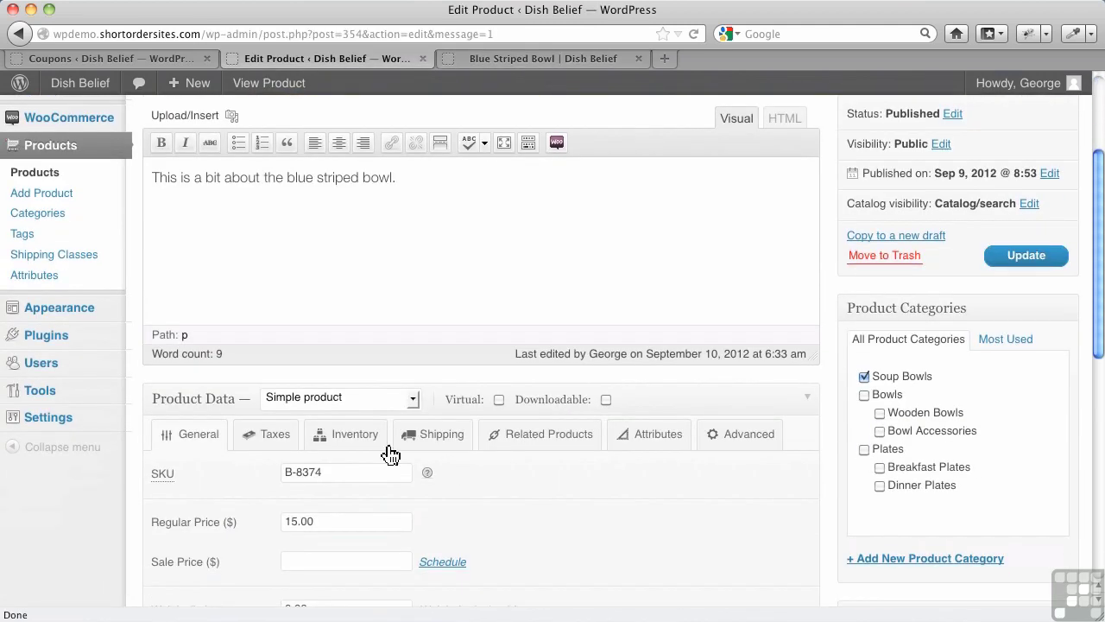
click(362, 403)
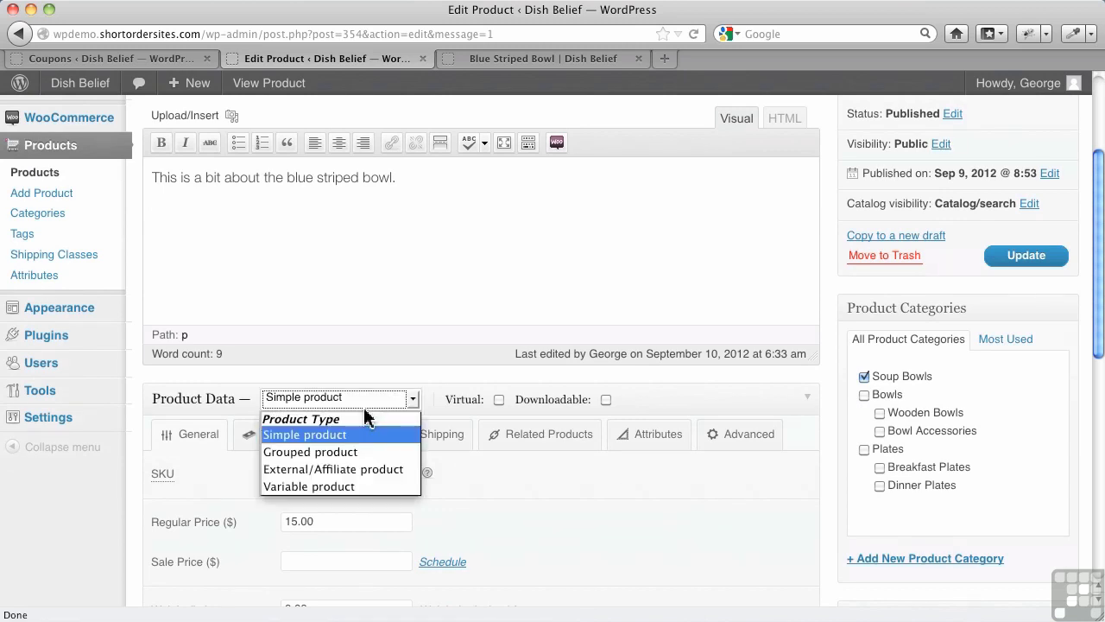
click(346, 486)
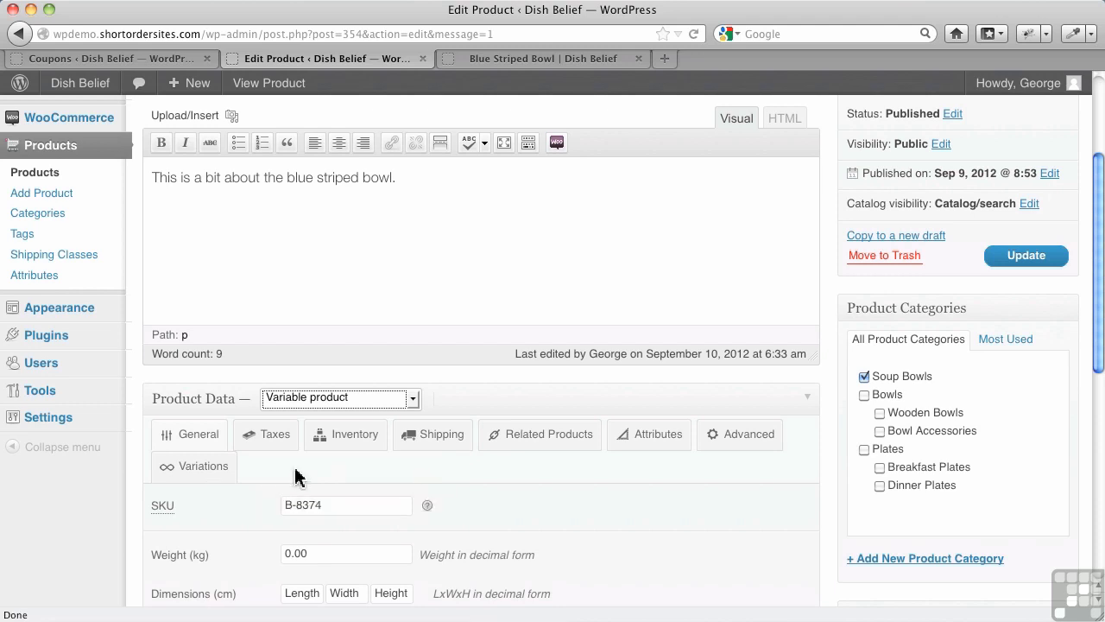
Add a new variation to the product, leaving the bulk price edit without entering a value.
scroll(272, 458, down, 2)
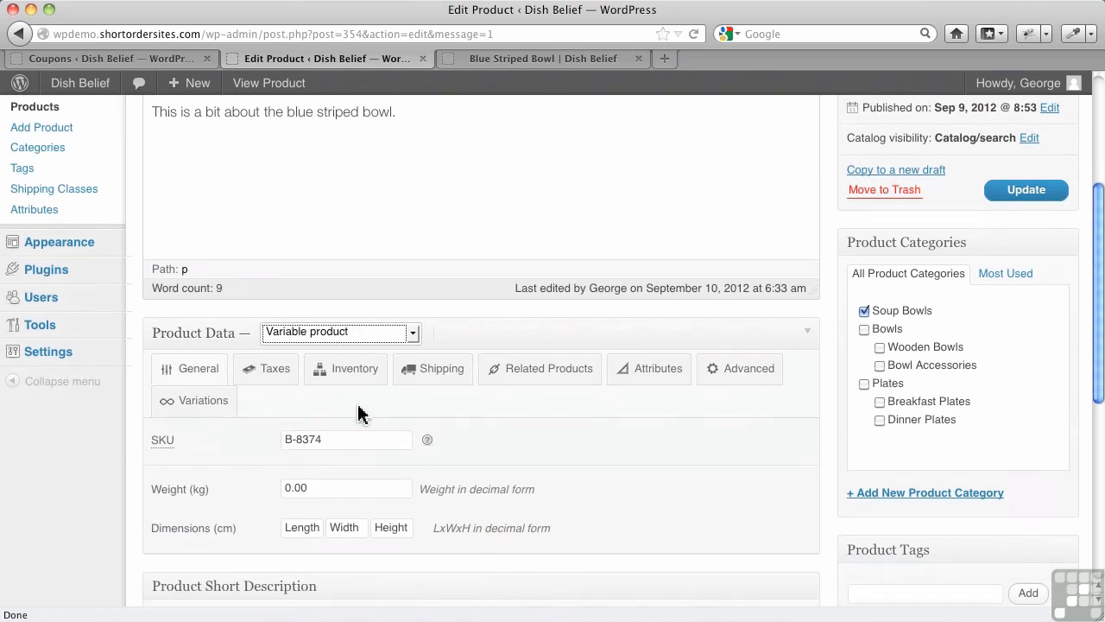
scroll(361, 414, down, 1)
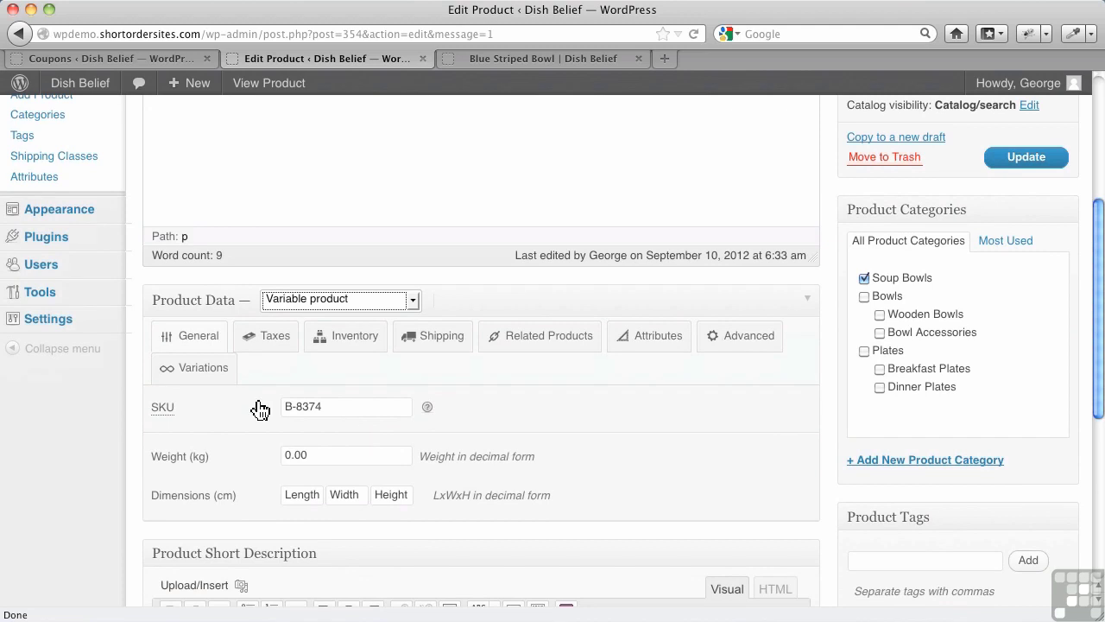
click(215, 383)
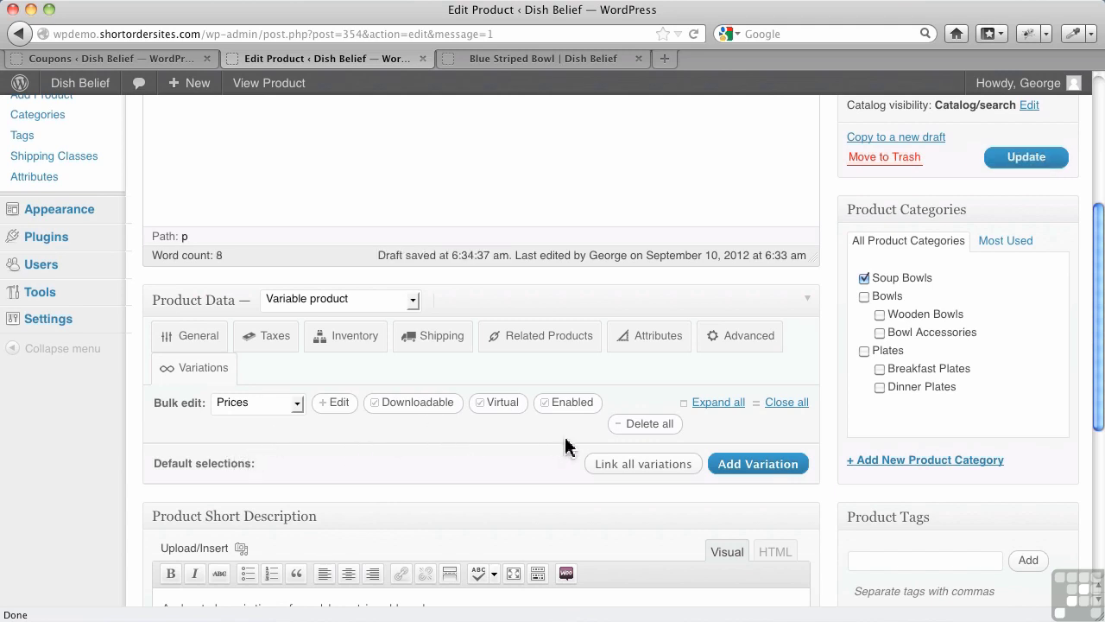
click(343, 414)
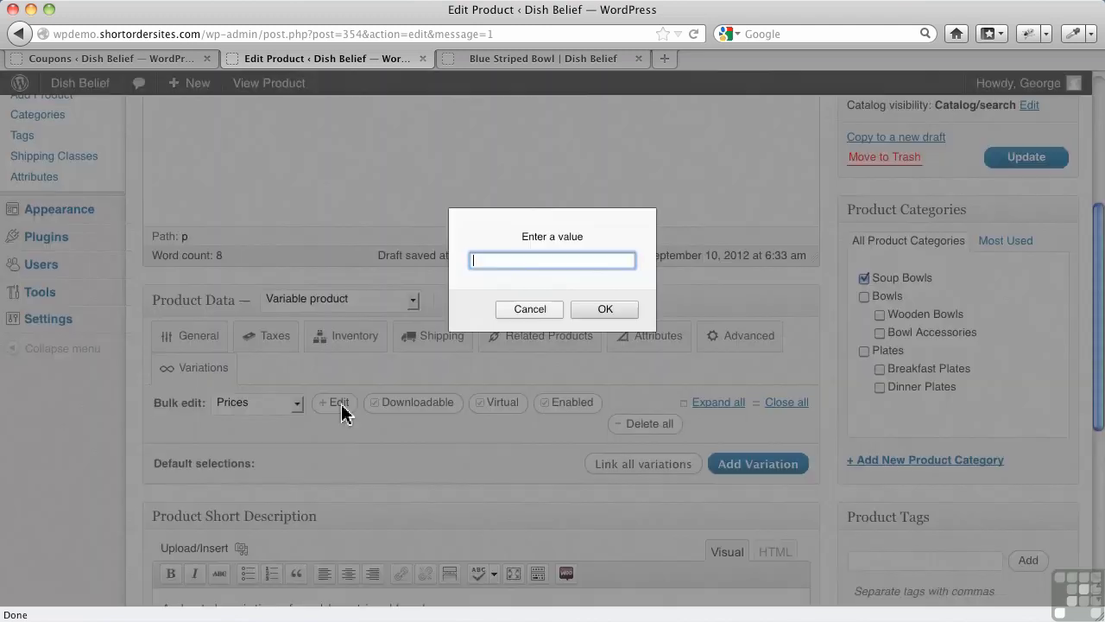
click(553, 309)
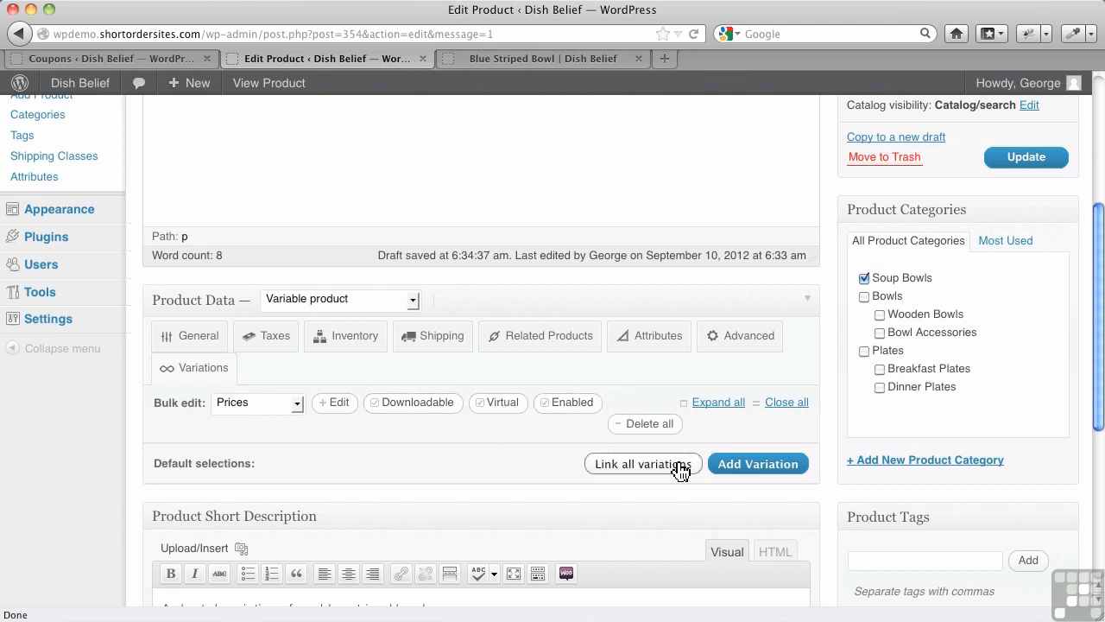
click(742, 463)
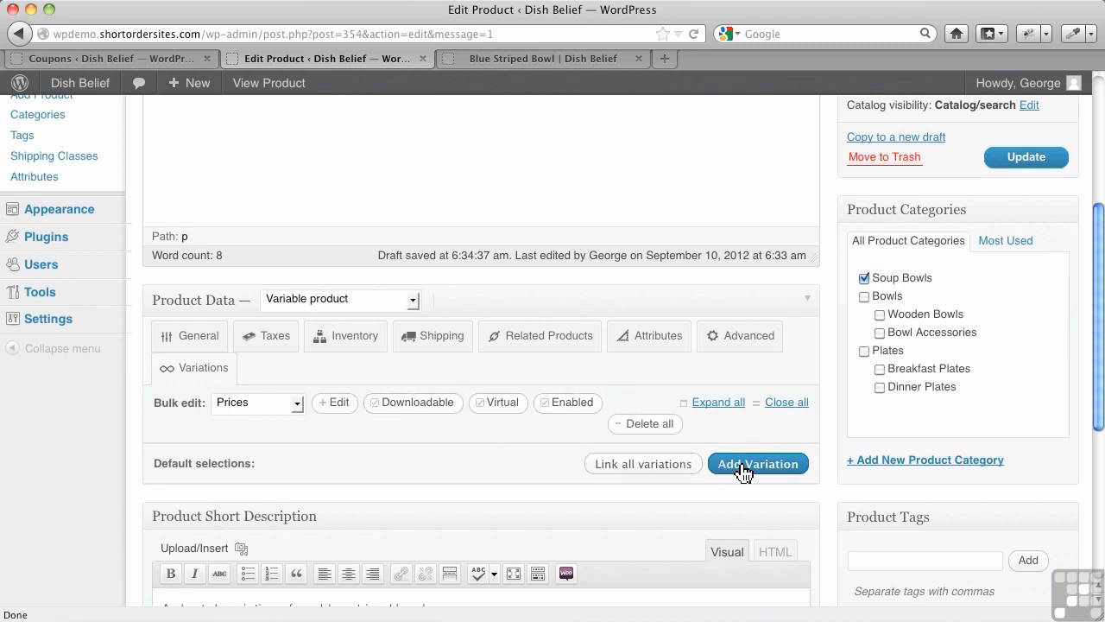
scroll(346, 464, down, 3)
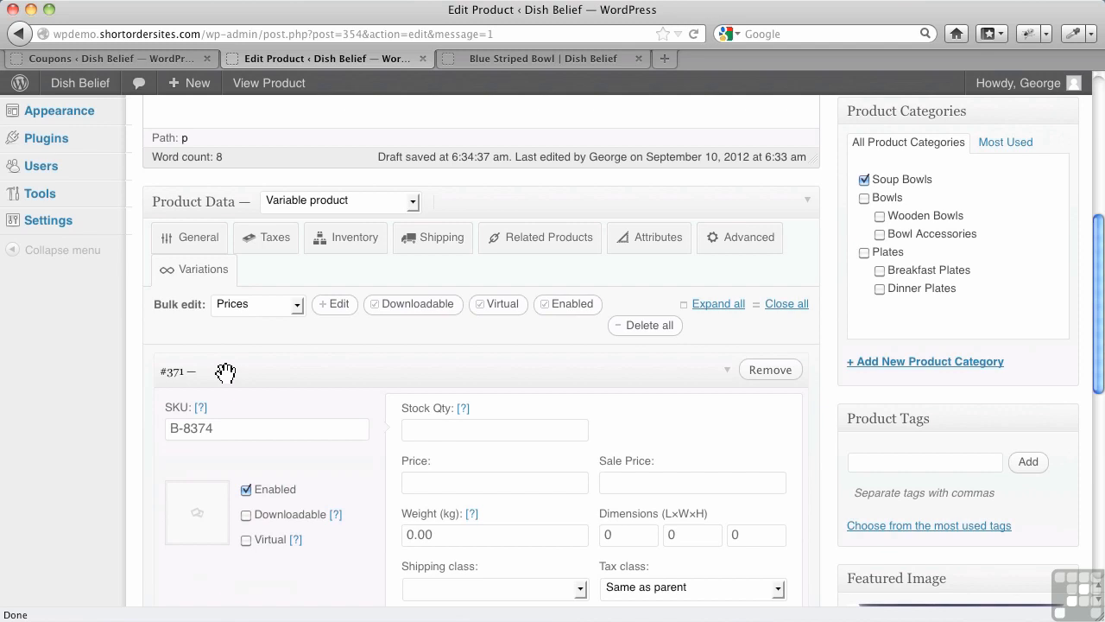
Set the new variation's SKU to B-8374-A and its price to 10.00.
click(236, 434)
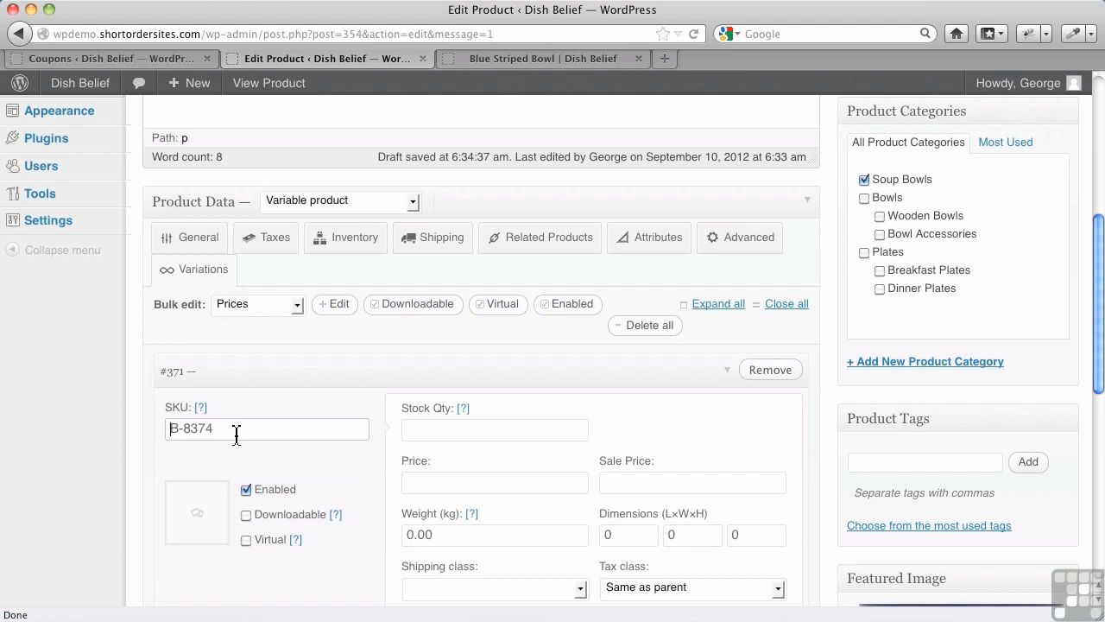
key(Up)
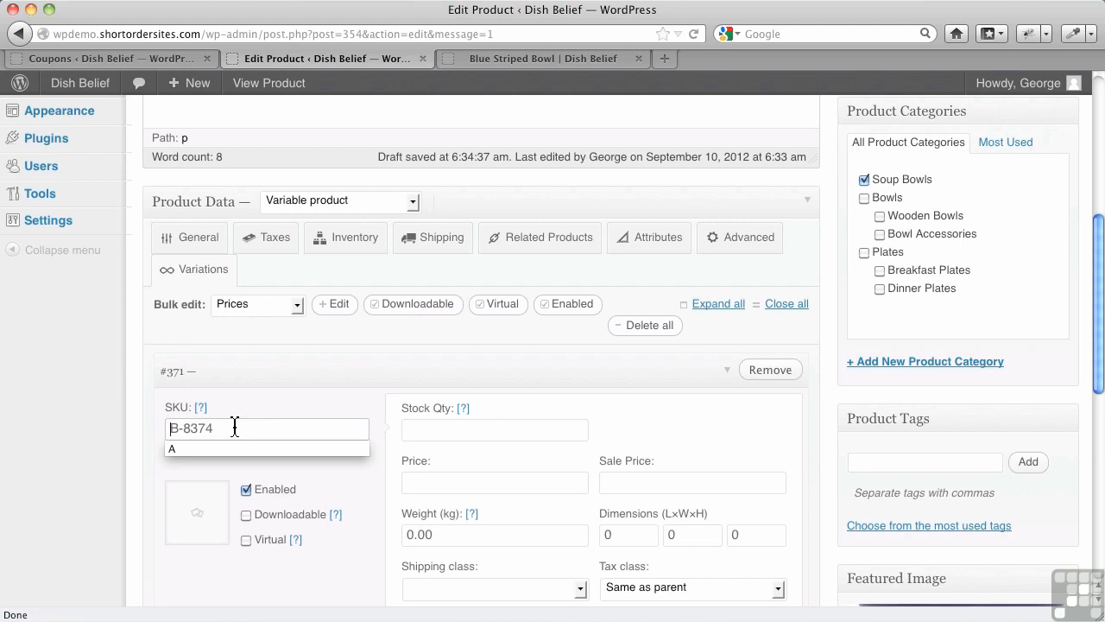
key(super+a)
text(B)
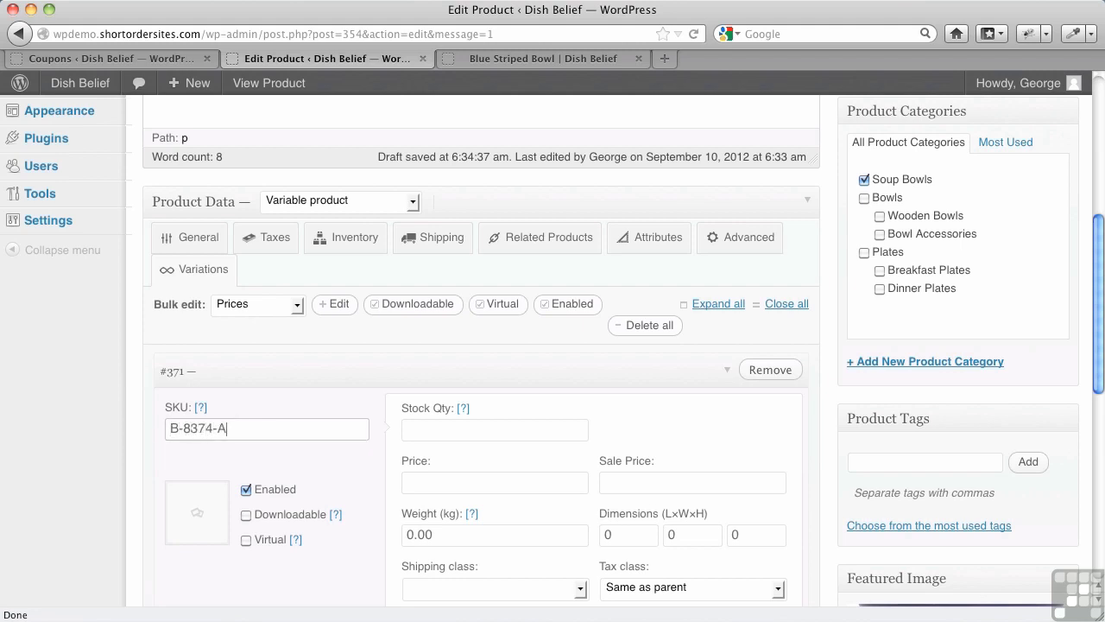
click(439, 483)
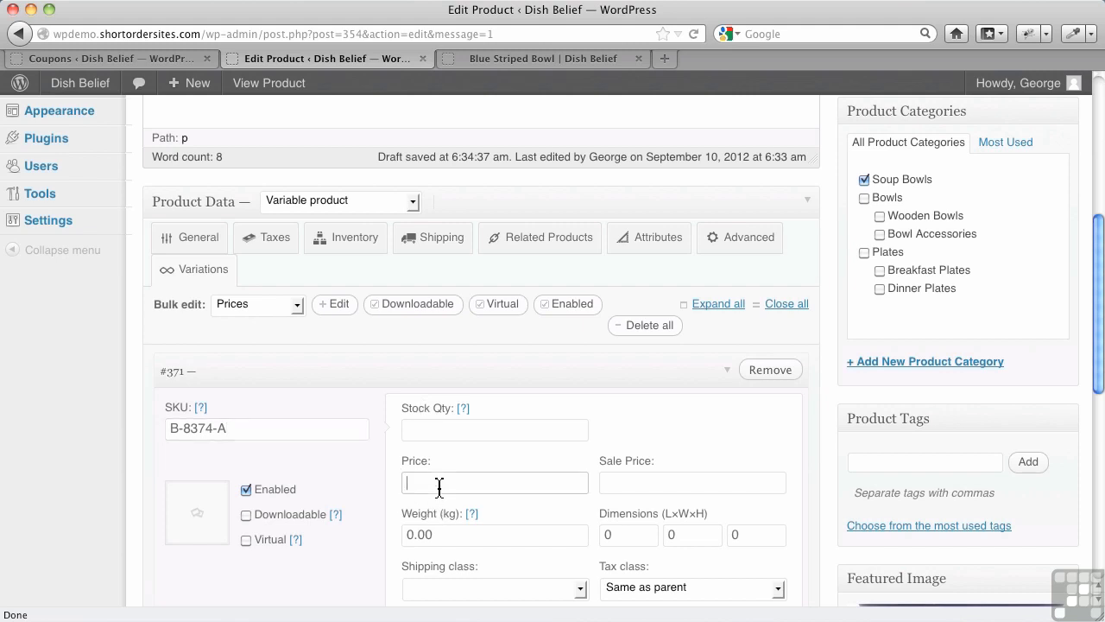
text(10)
Update the product to save the variation, and reopen the product's list of variations.
scroll(468, 535, down, 1)
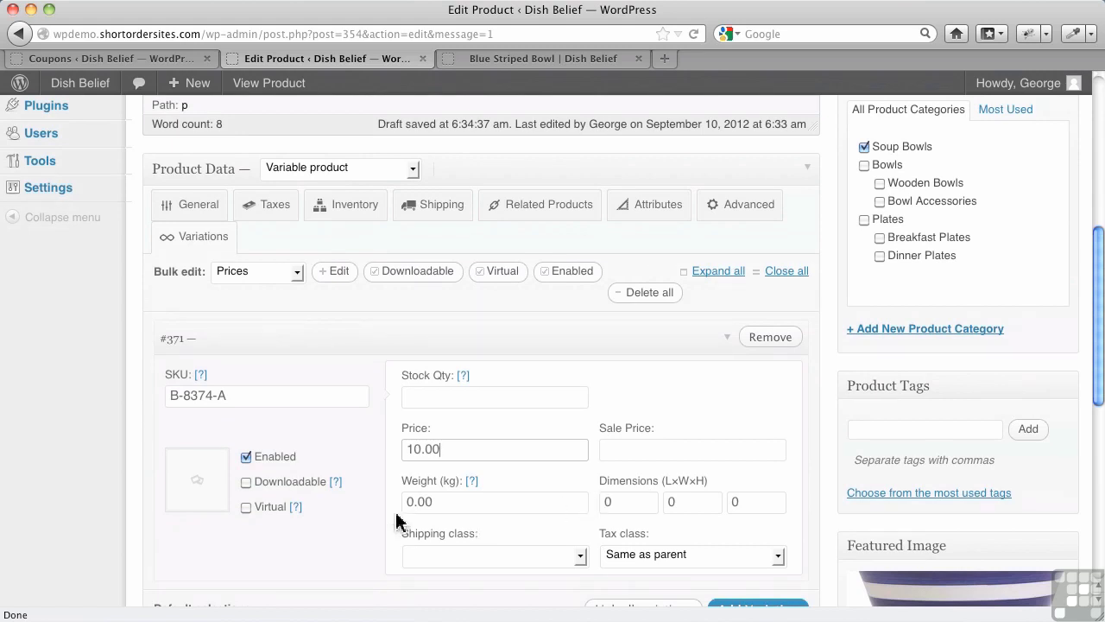
scroll(636, 525, down, 3)
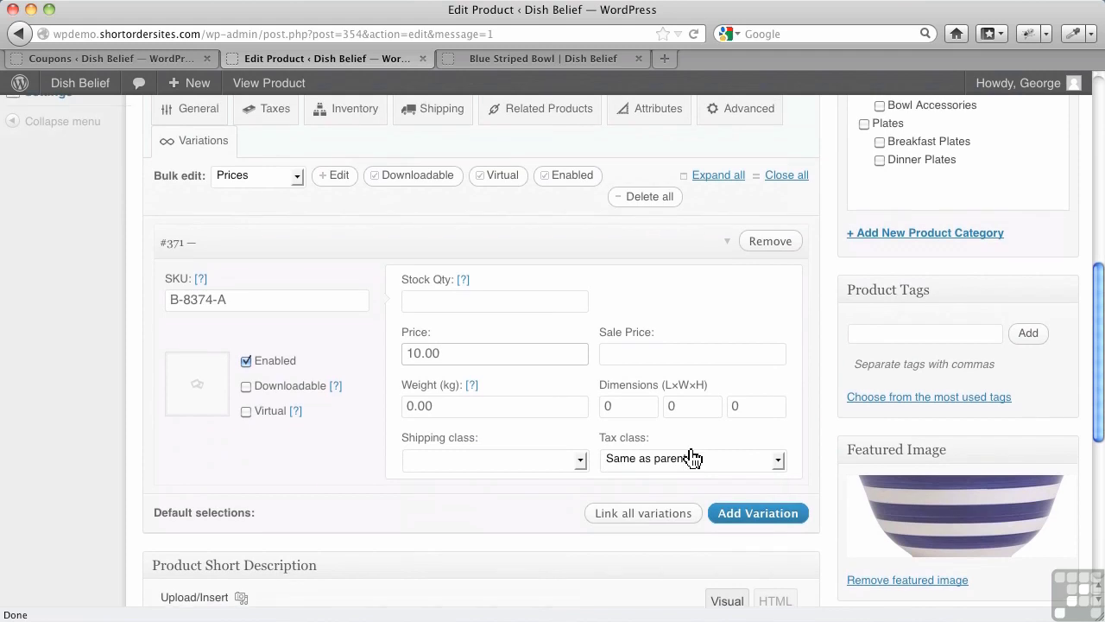
scroll(777, 466, up, 10)
click(999, 274)
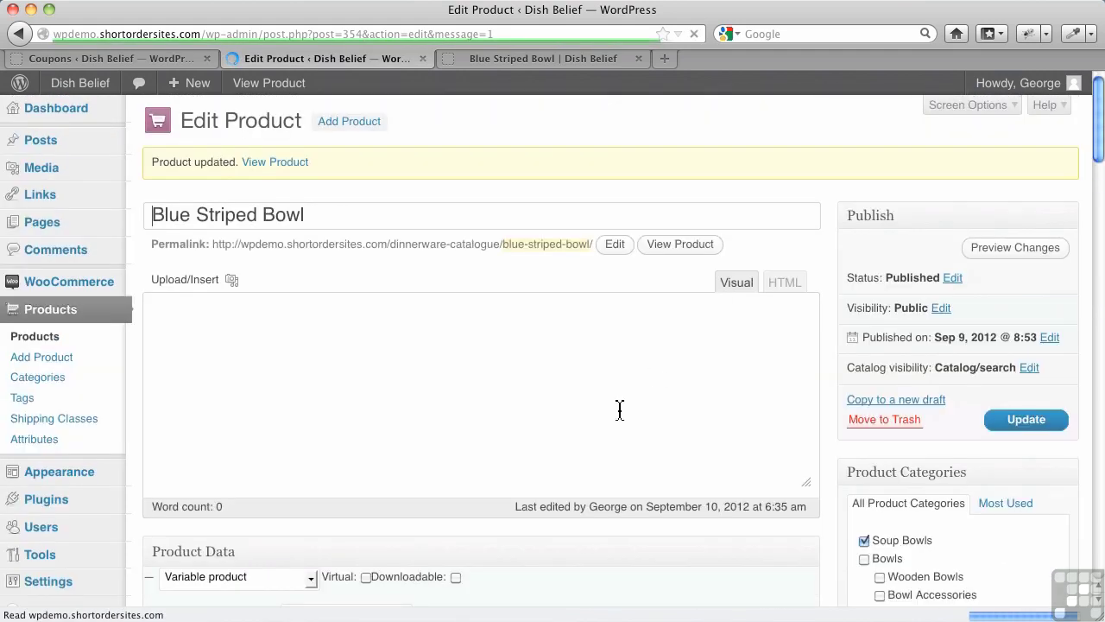
scroll(620, 418, down, 9)
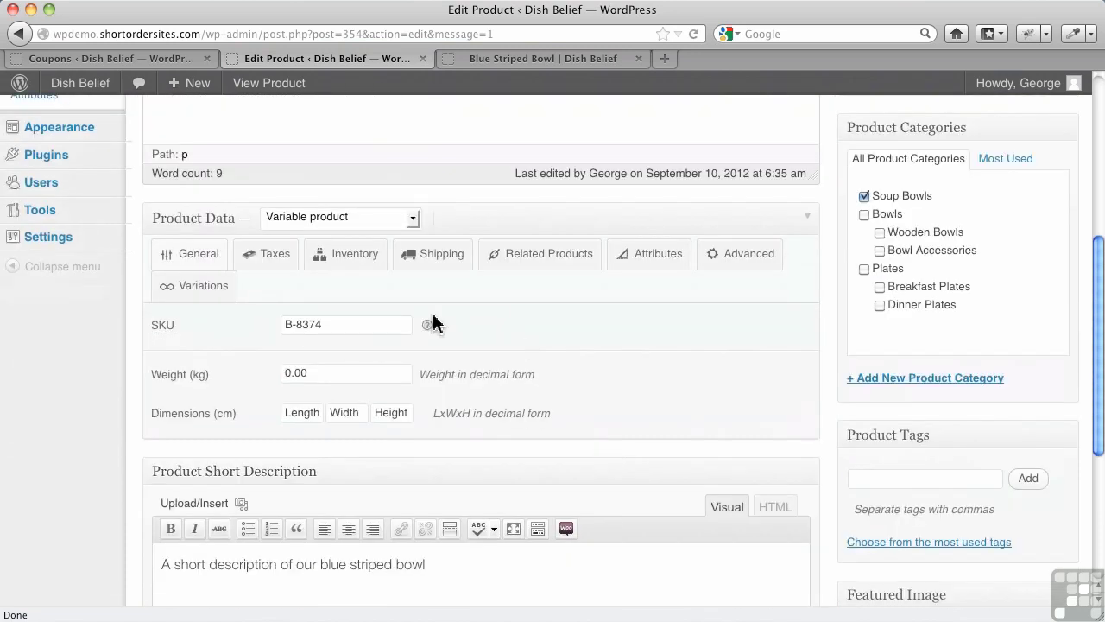
click(196, 297)
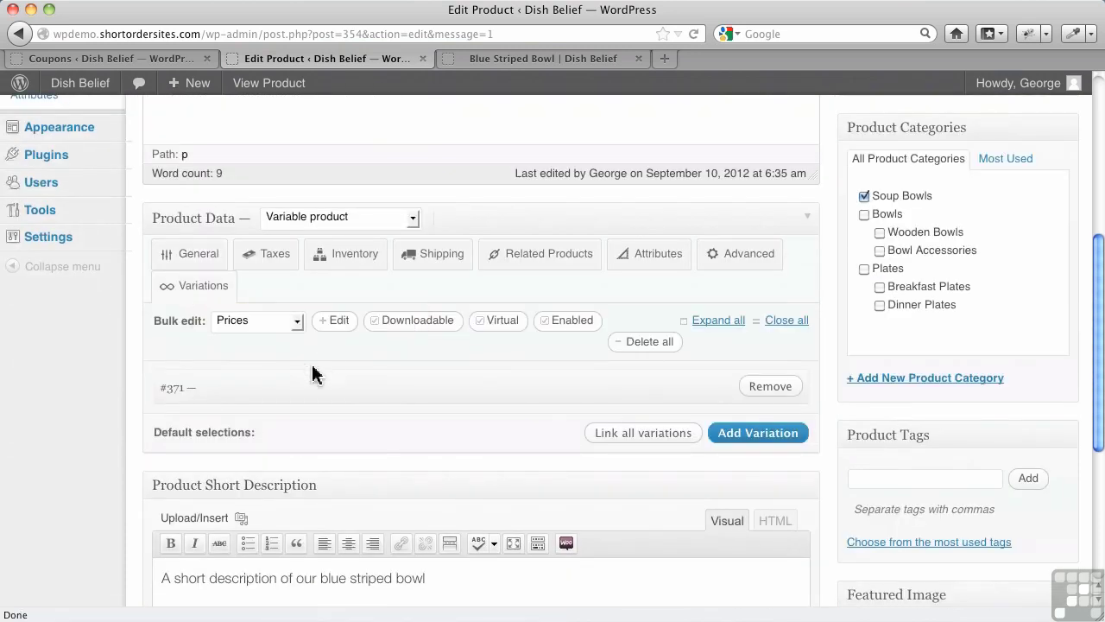
Review the saved variation's details and collapse it again.
click(730, 399)
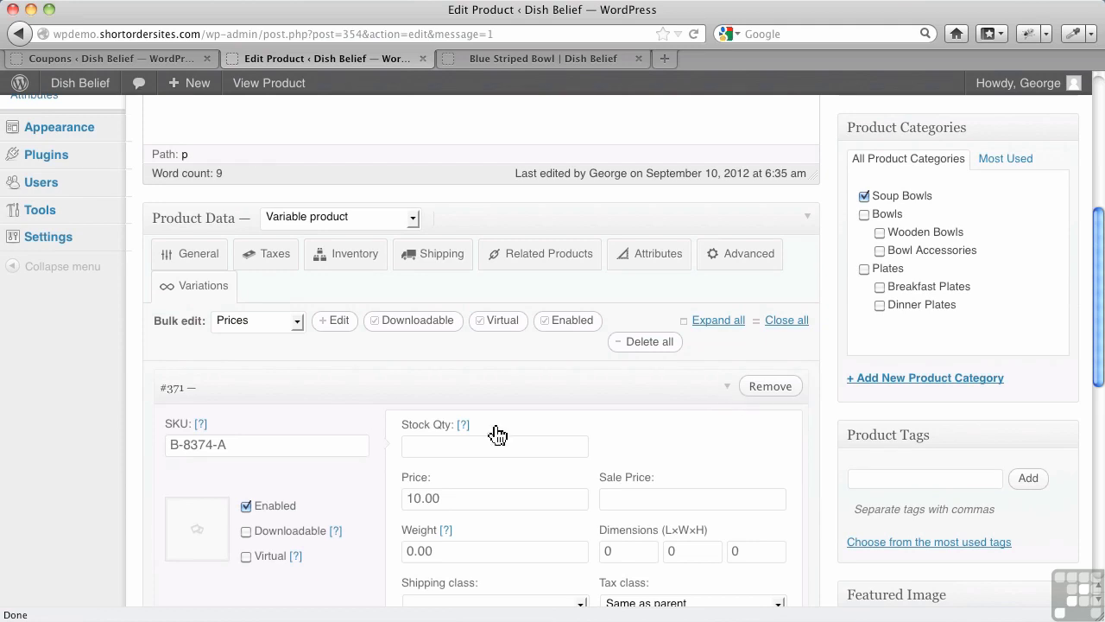
click(727, 396)
scroll(863, 345, up, 5)
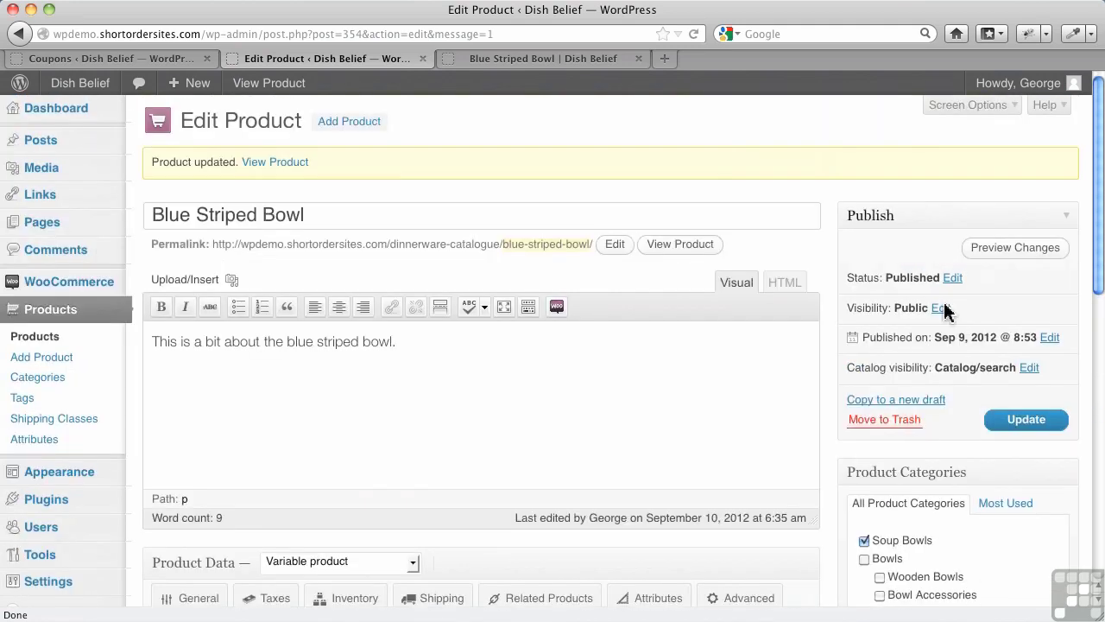
Reload the Blue Striped Bowl's shop page and examine its price, purchase options and additional information.
click(537, 55)
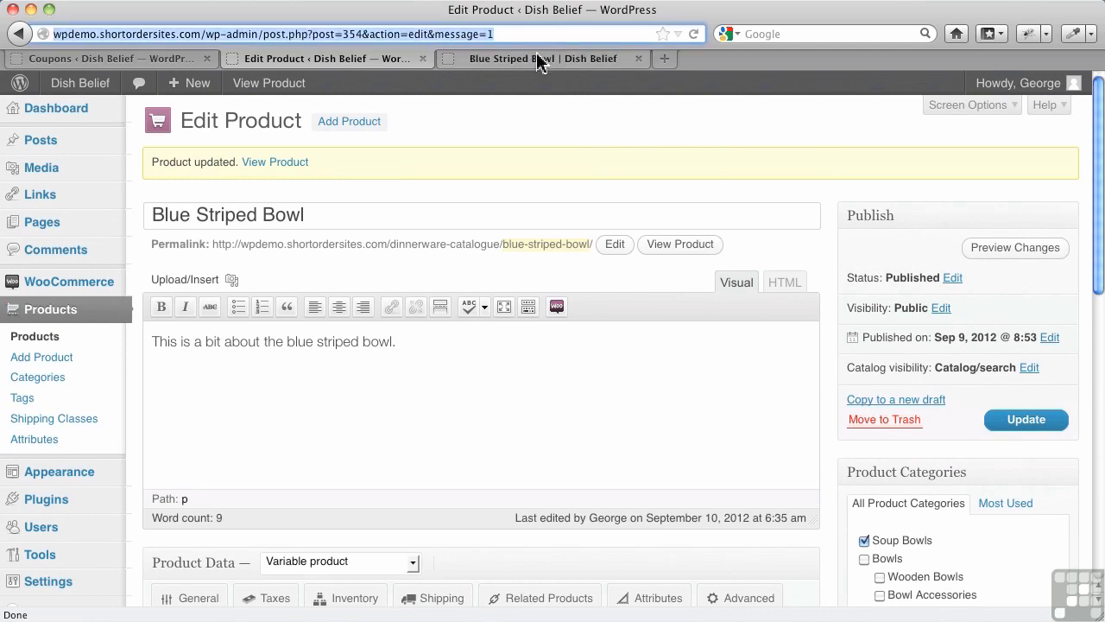
click(695, 34)
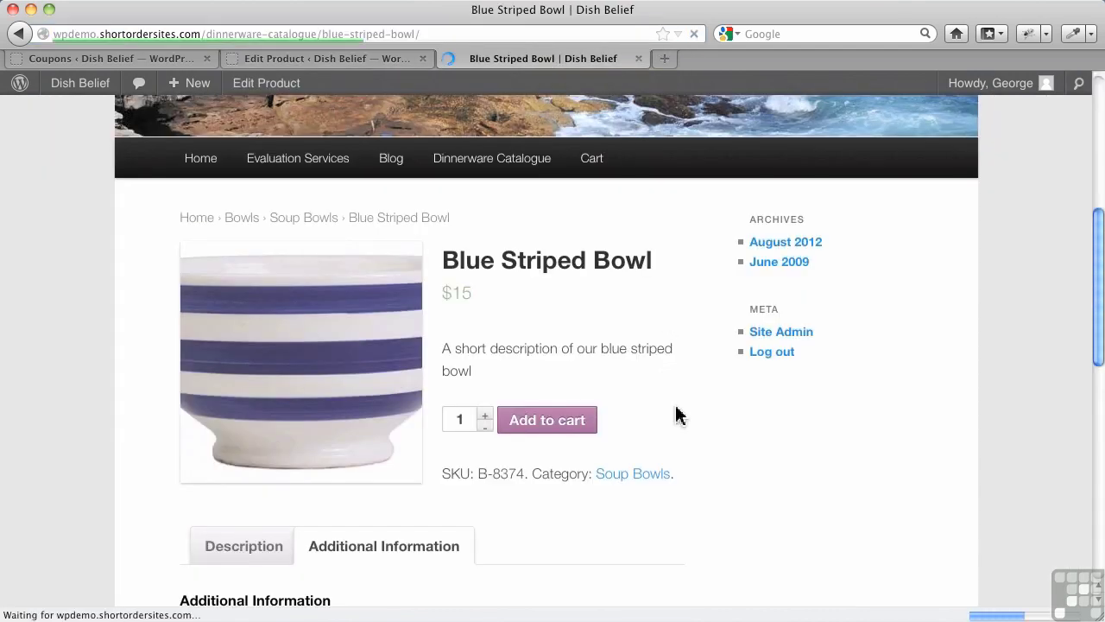
scroll(676, 415, down, 5)
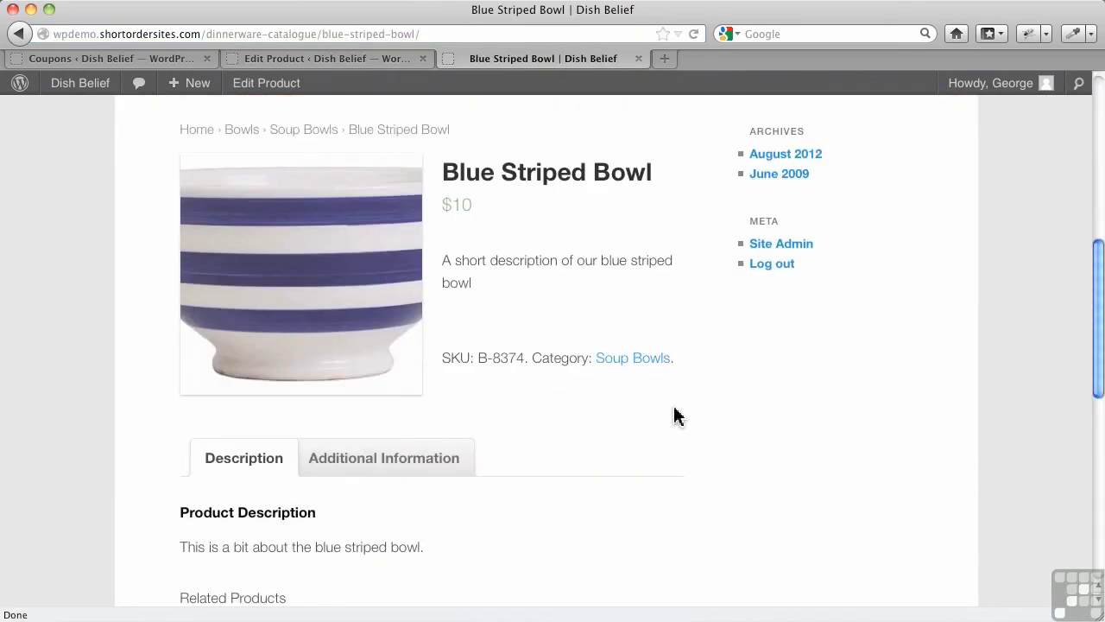
scroll(536, 373, down, 3)
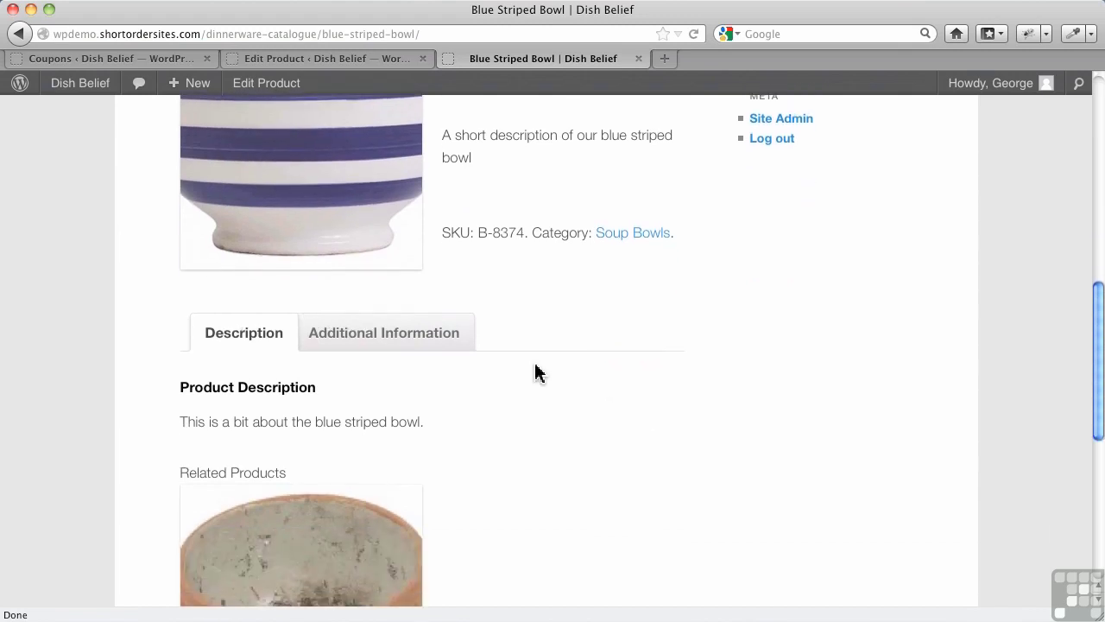
click(455, 341)
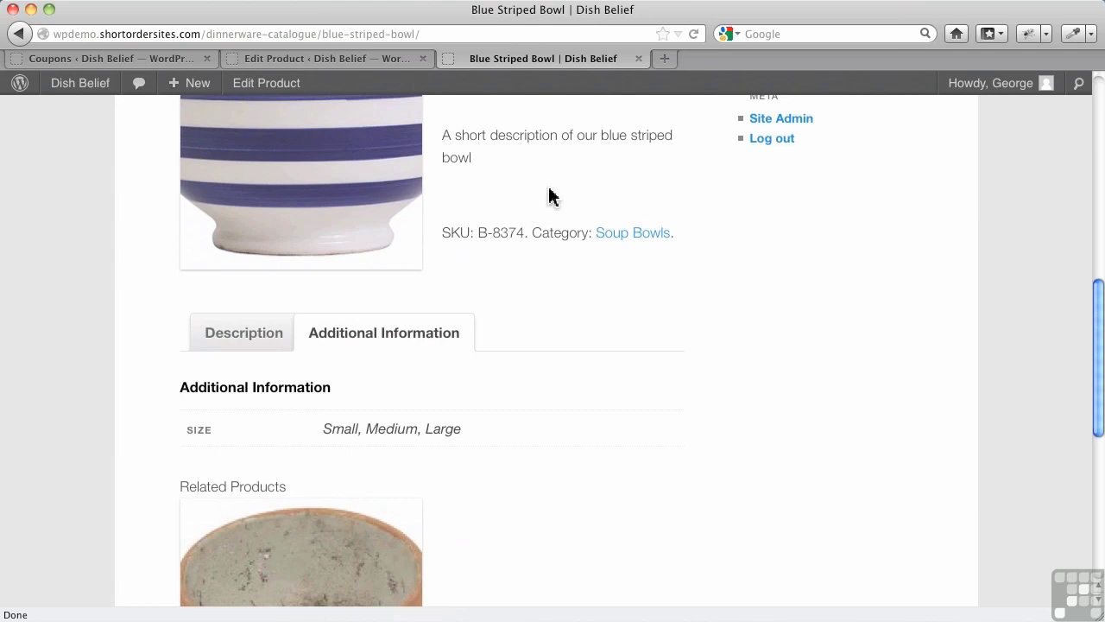
scroll(552, 198, up, 5)
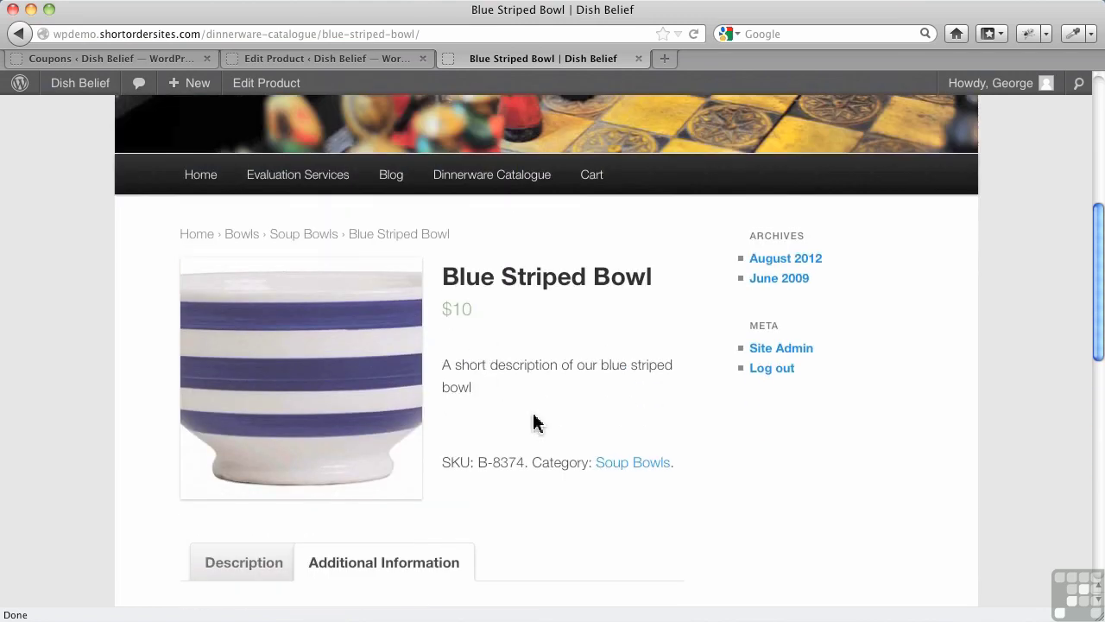
Return to editing the Blue Striped Bowl and remove its only variation.
click(366, 64)
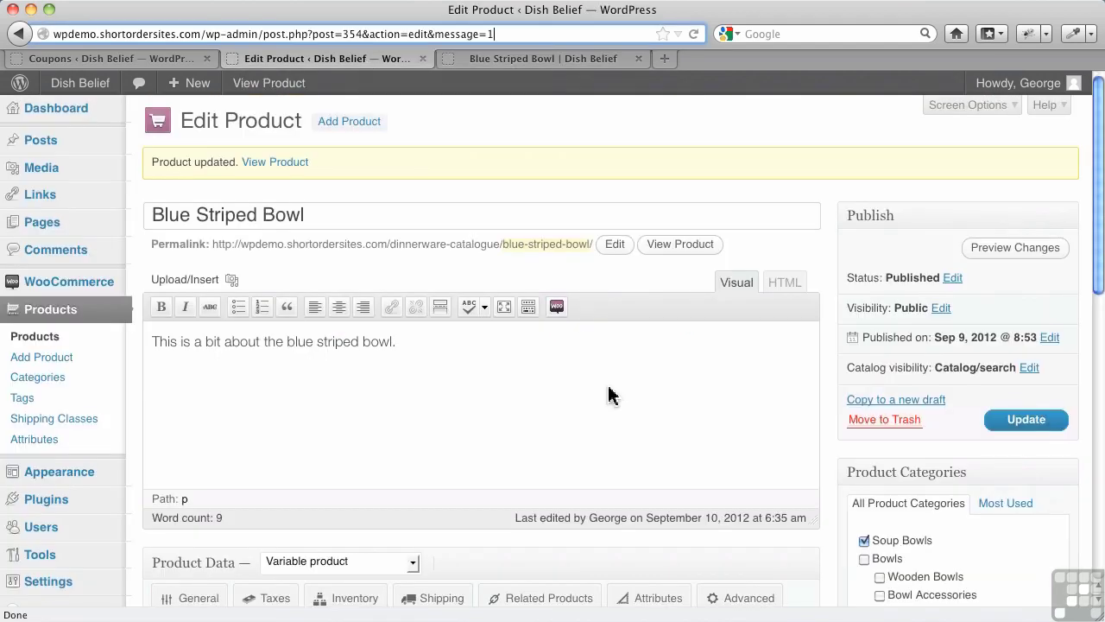
scroll(608, 401, down, 5)
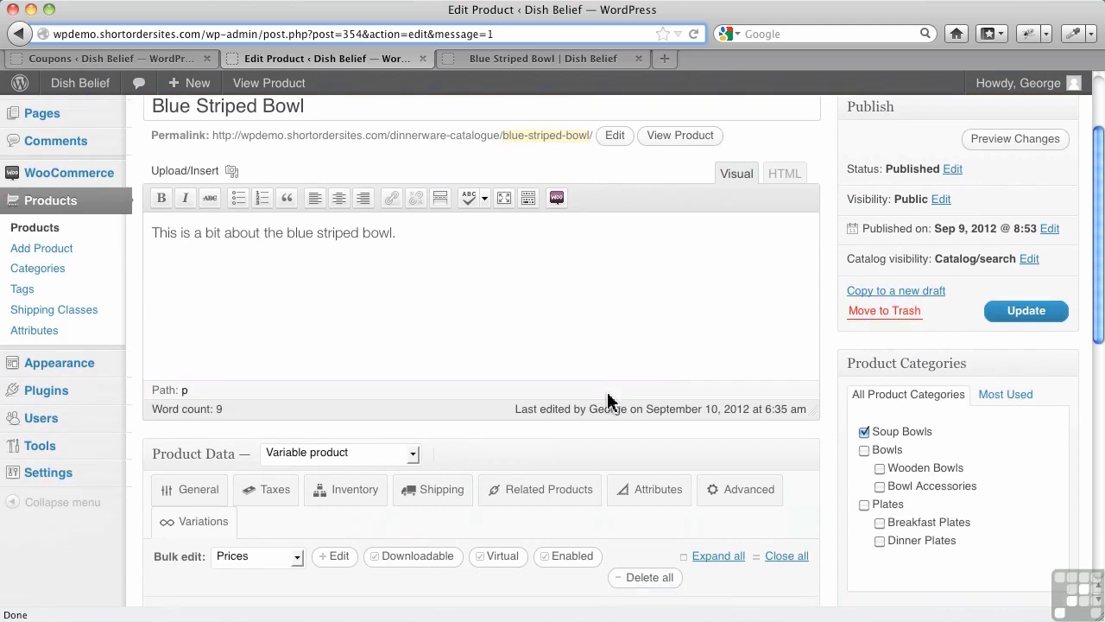
scroll(608, 402, down, 2)
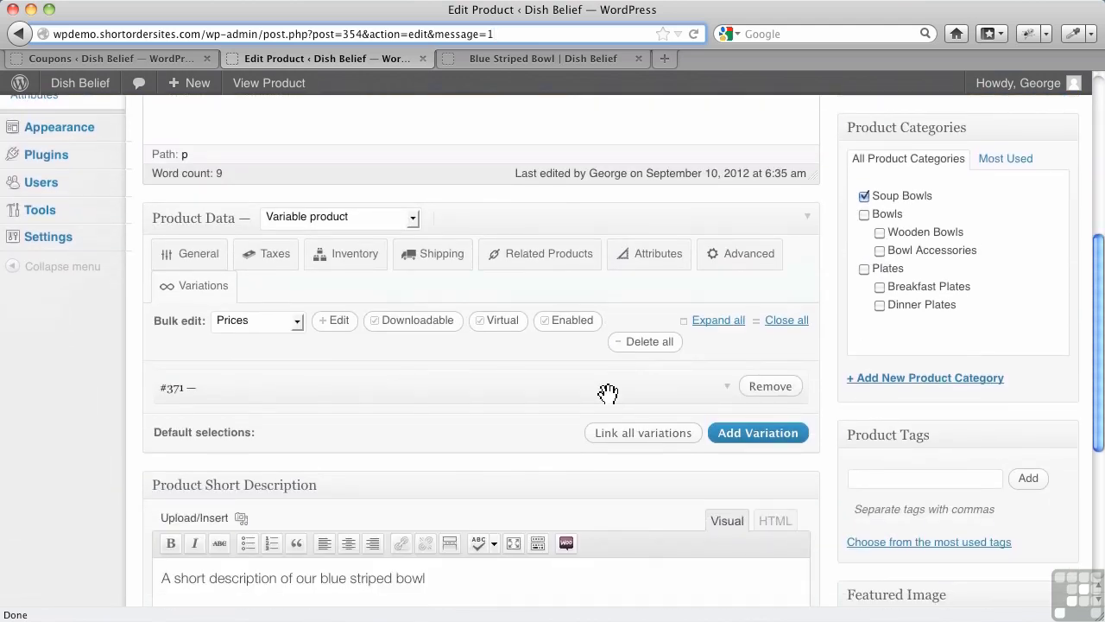
click(776, 398)
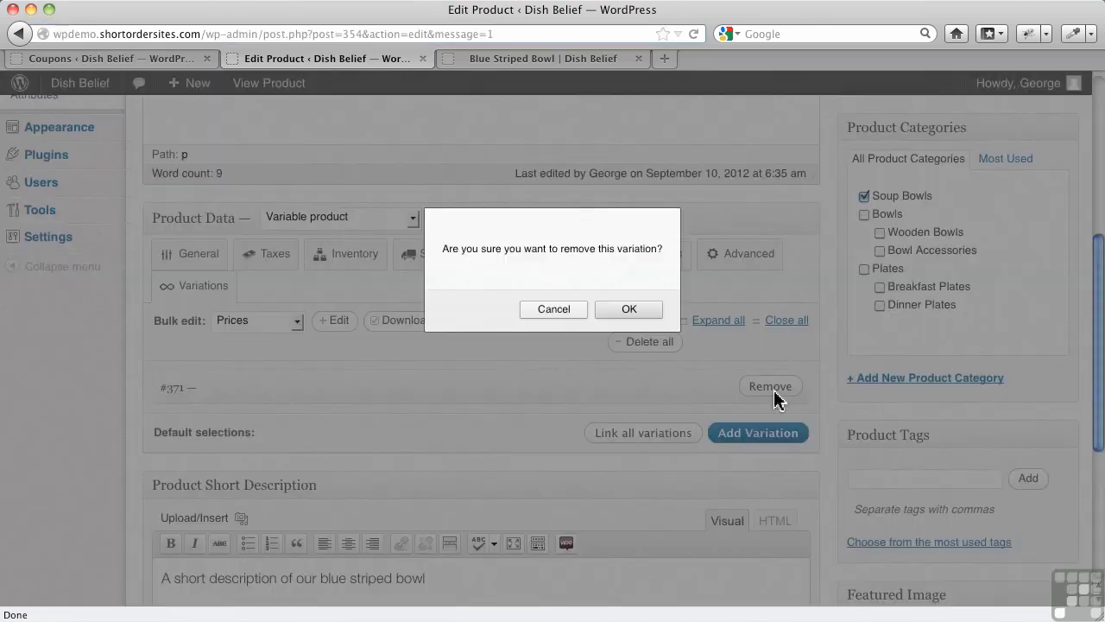
click(611, 314)
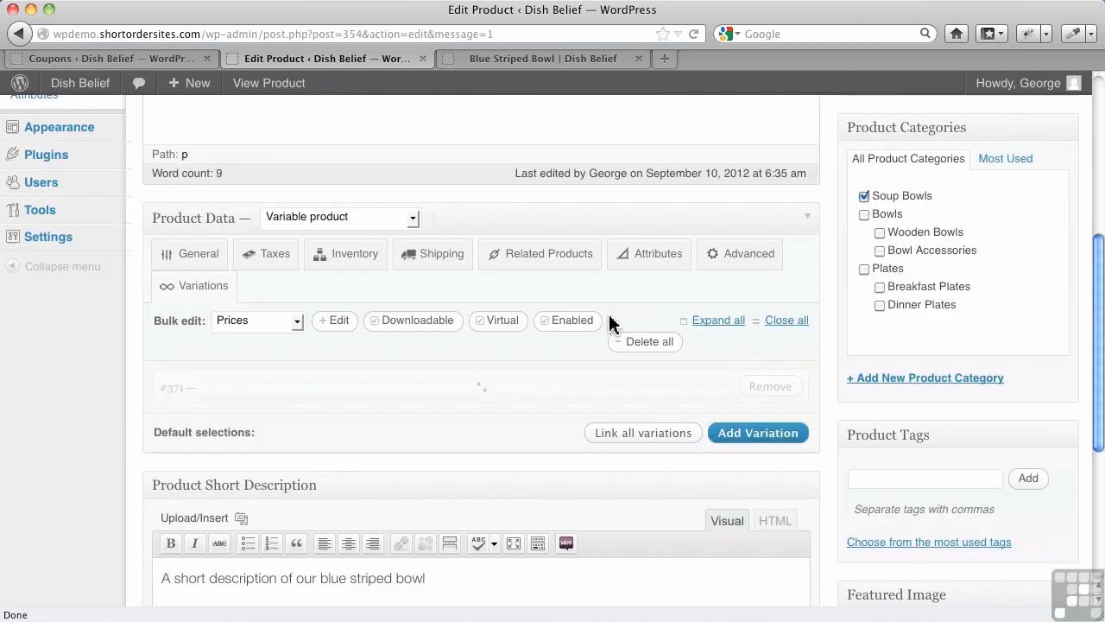
Remove the custom Size attribute from the product and update the product.
click(639, 271)
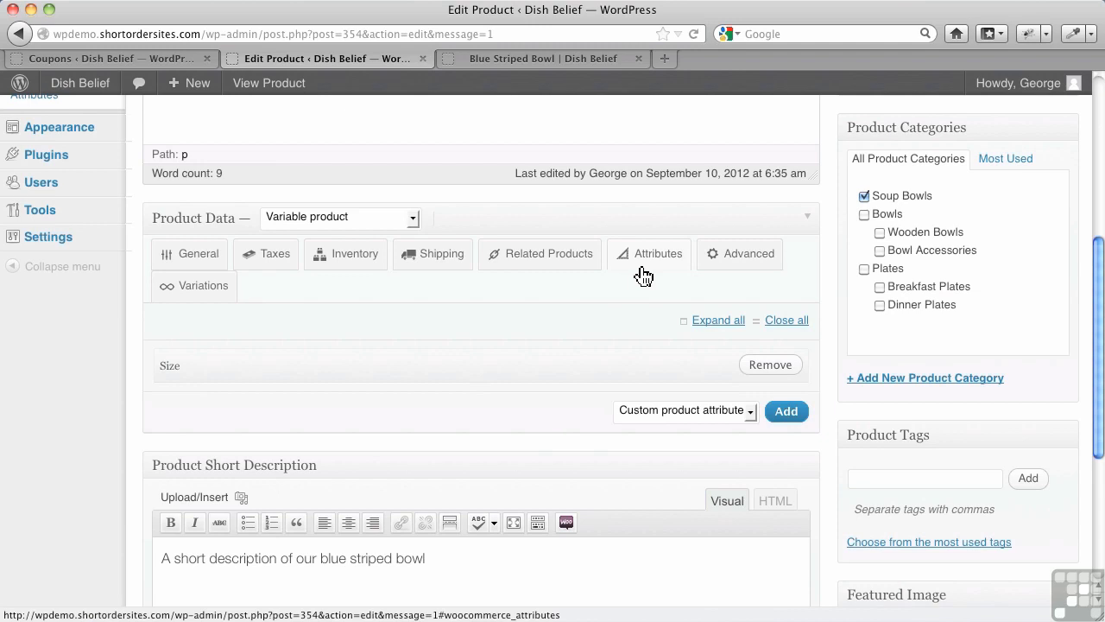
click(732, 410)
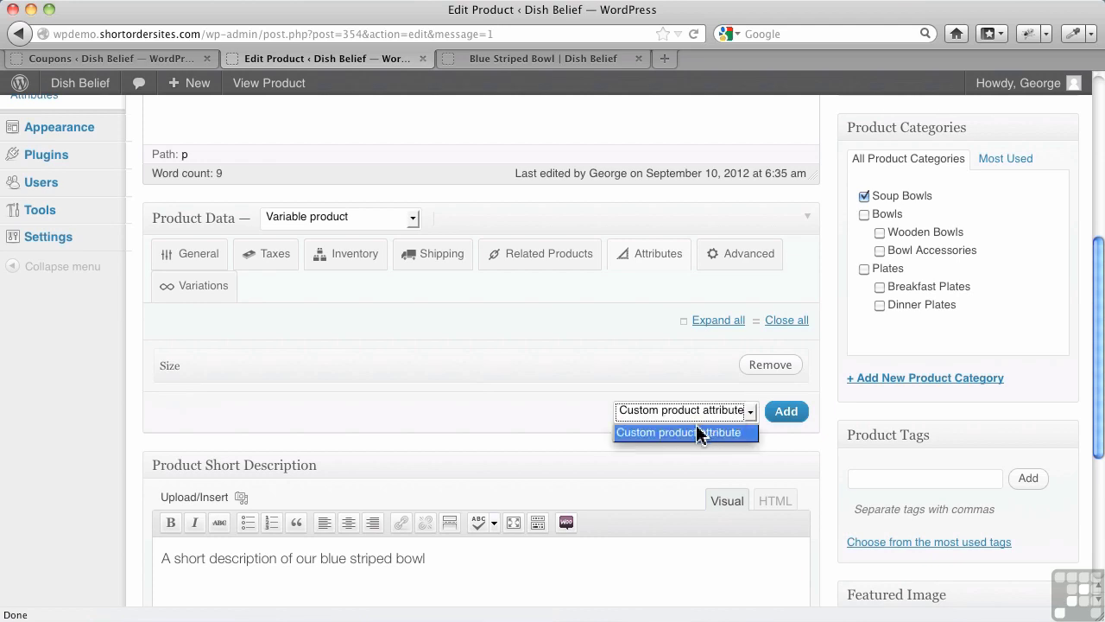
click(583, 426)
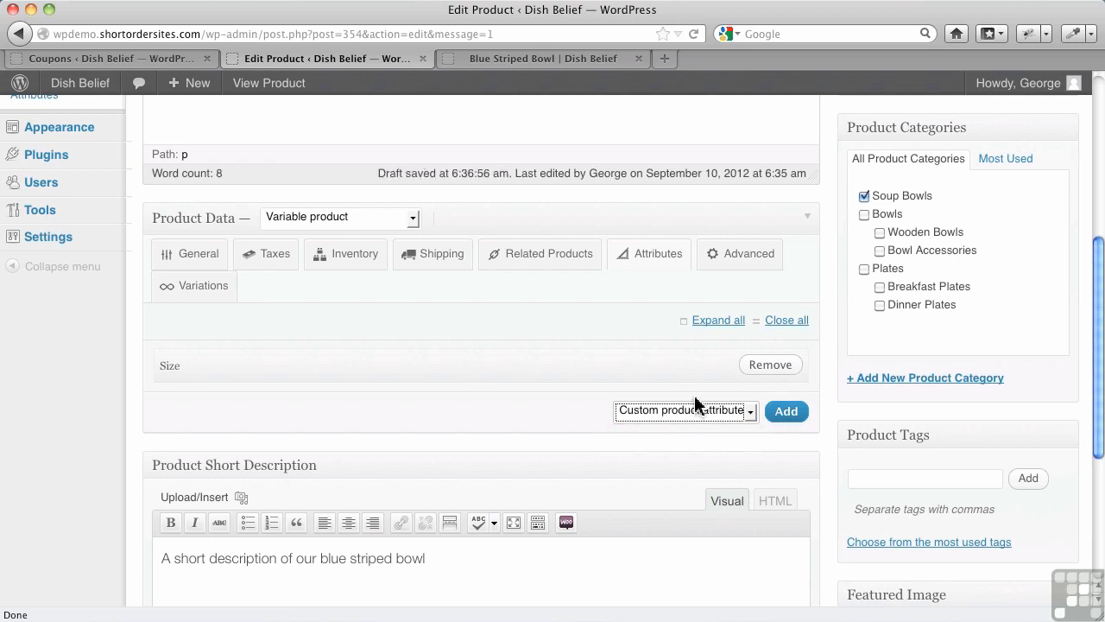
click(772, 366)
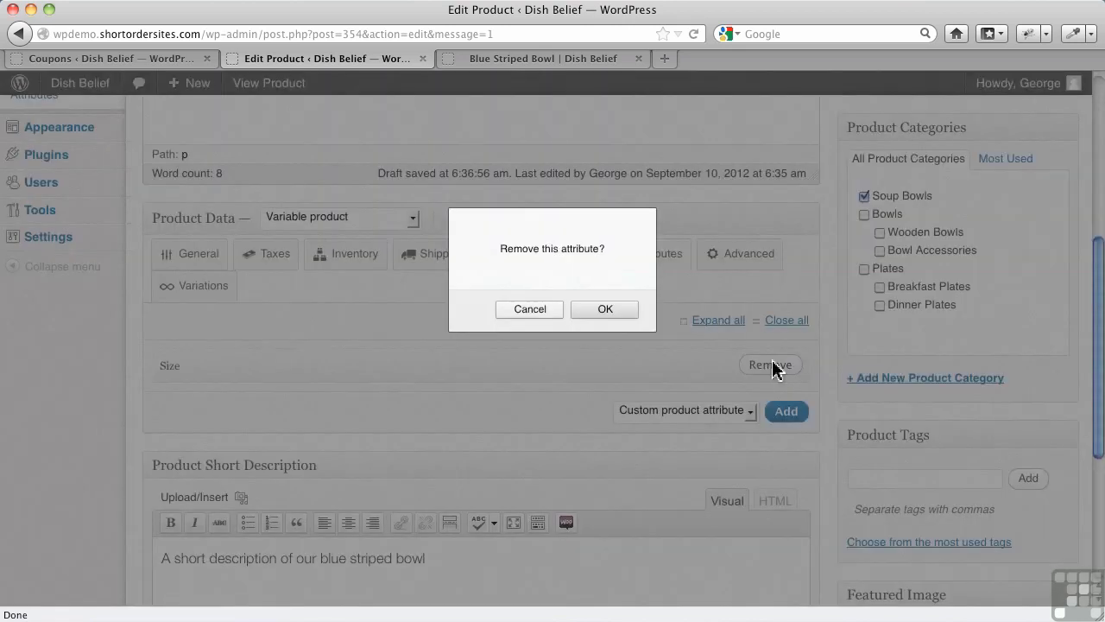
click(609, 309)
scroll(690, 302, up, 5)
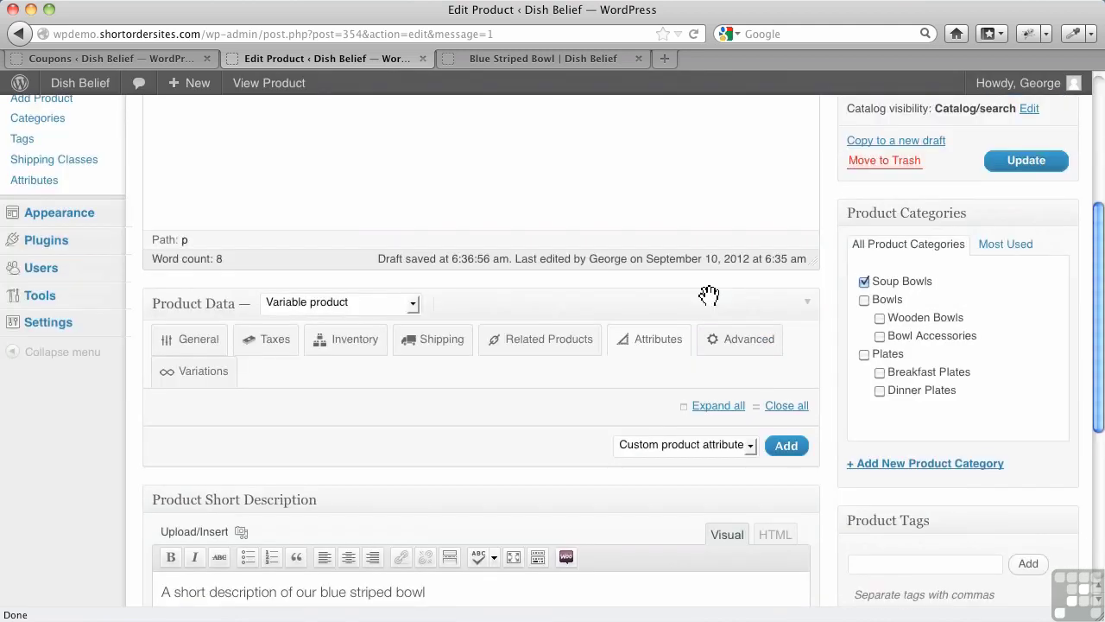
click(1019, 428)
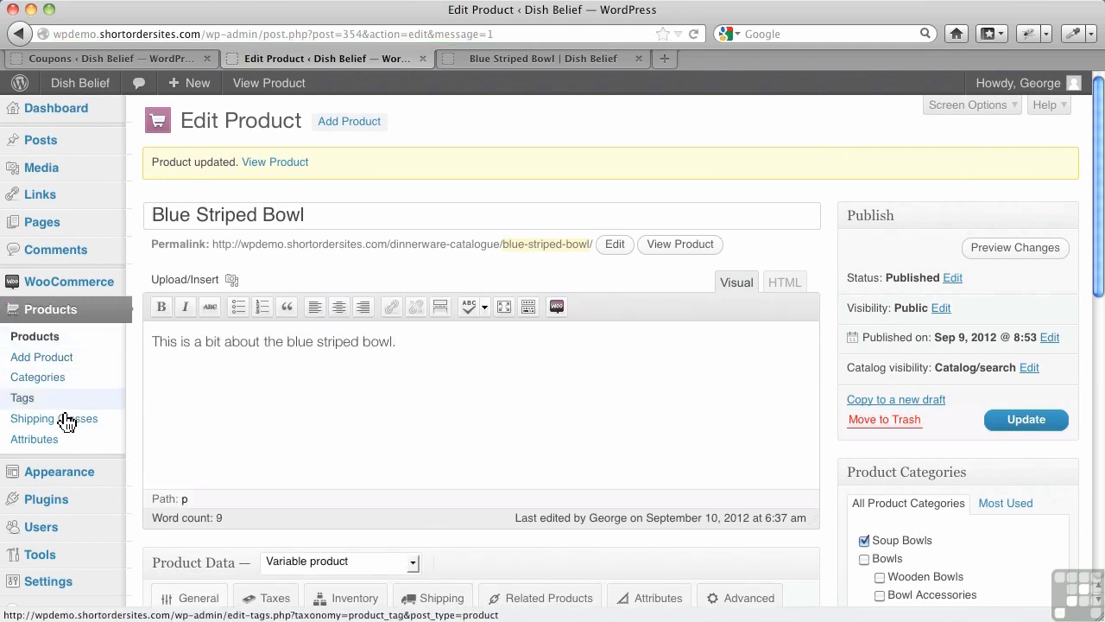
Create a store-wide product attribute named Size with the type Select, leaving its slug empty.
click(35, 439)
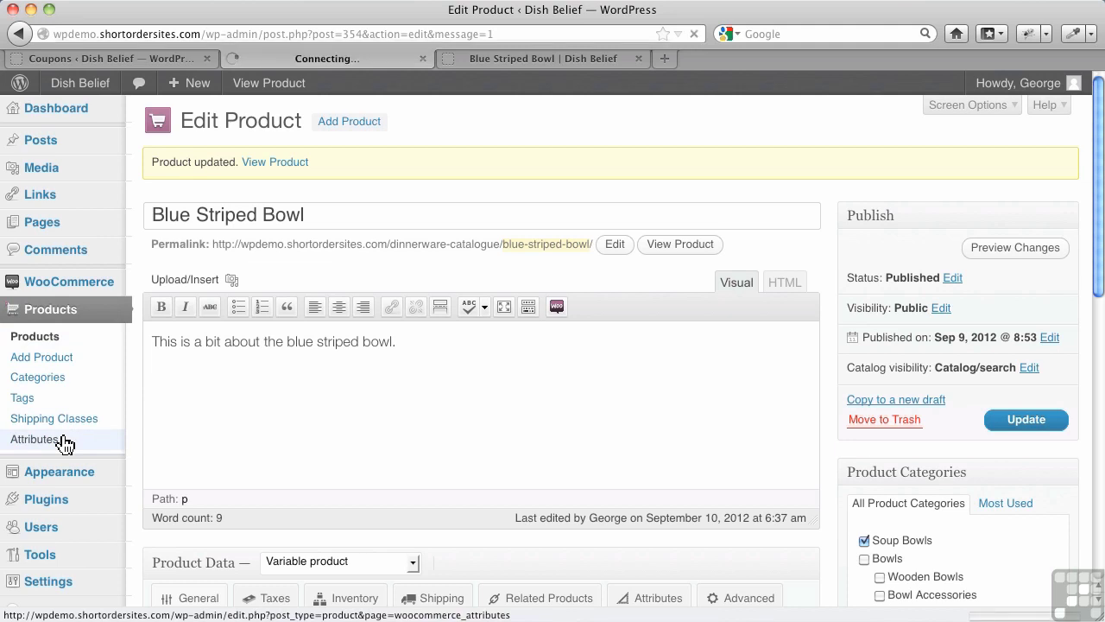
click(288, 294)
text(Size)
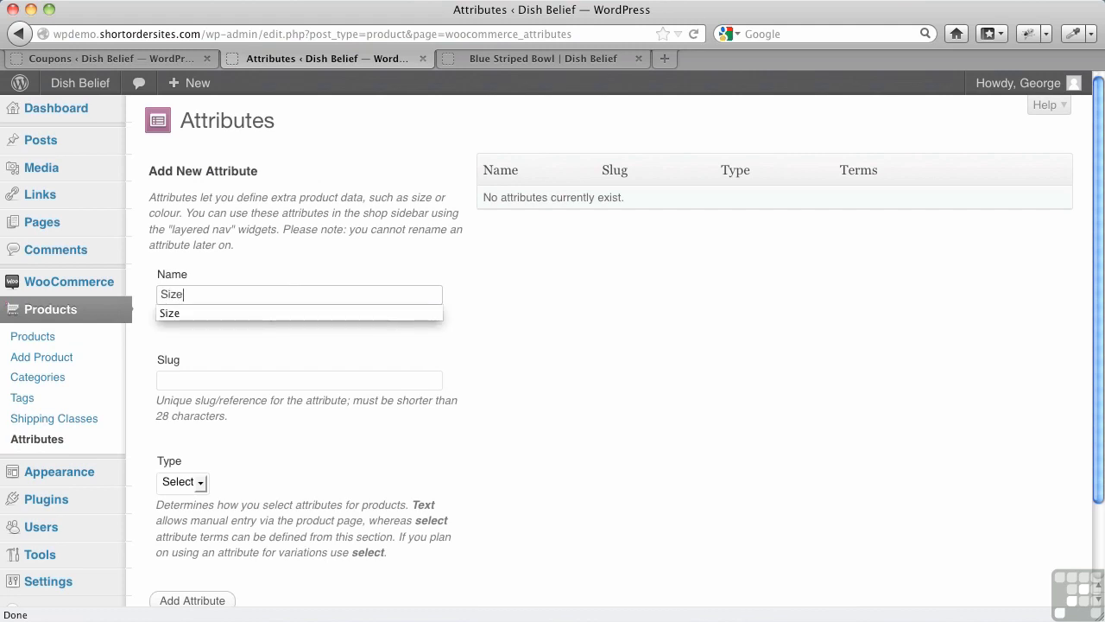
key(Tab)
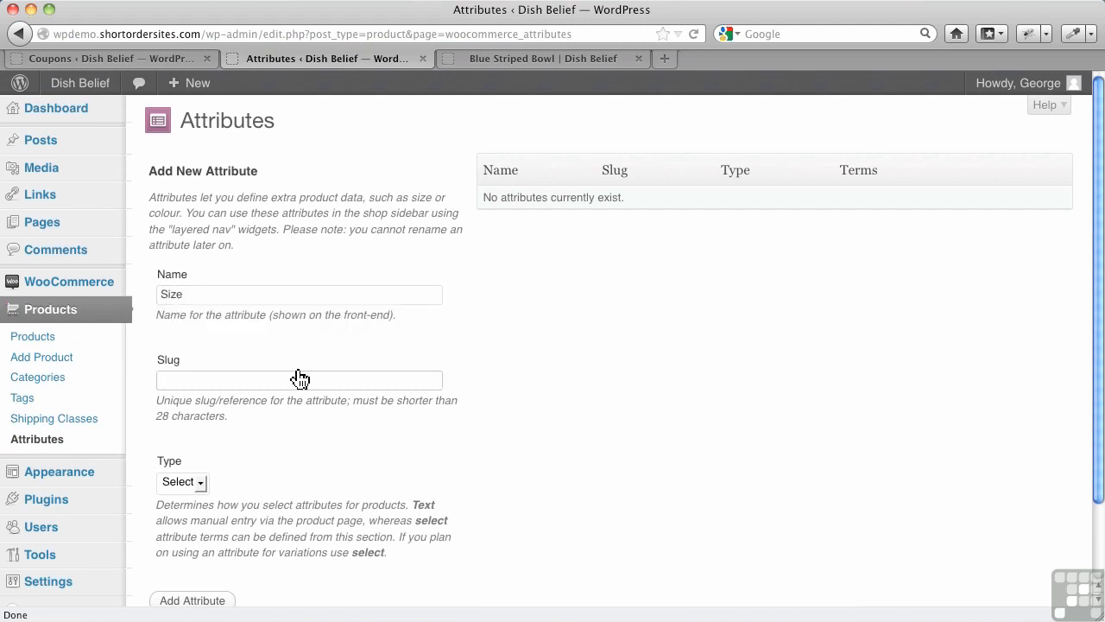
scroll(295, 378, down, 3)
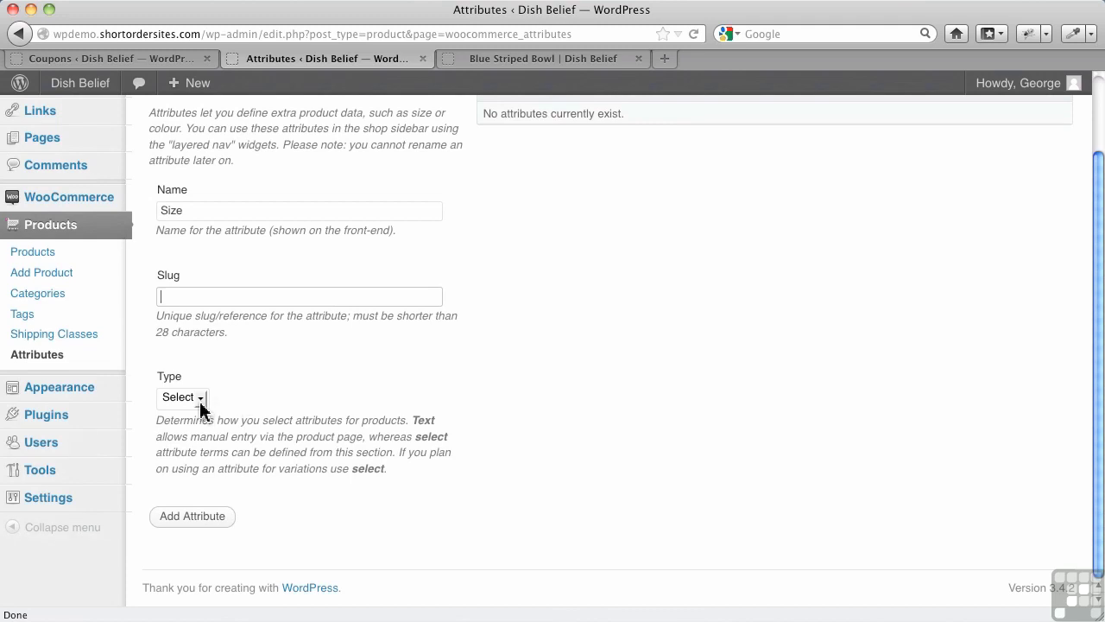
click(200, 406)
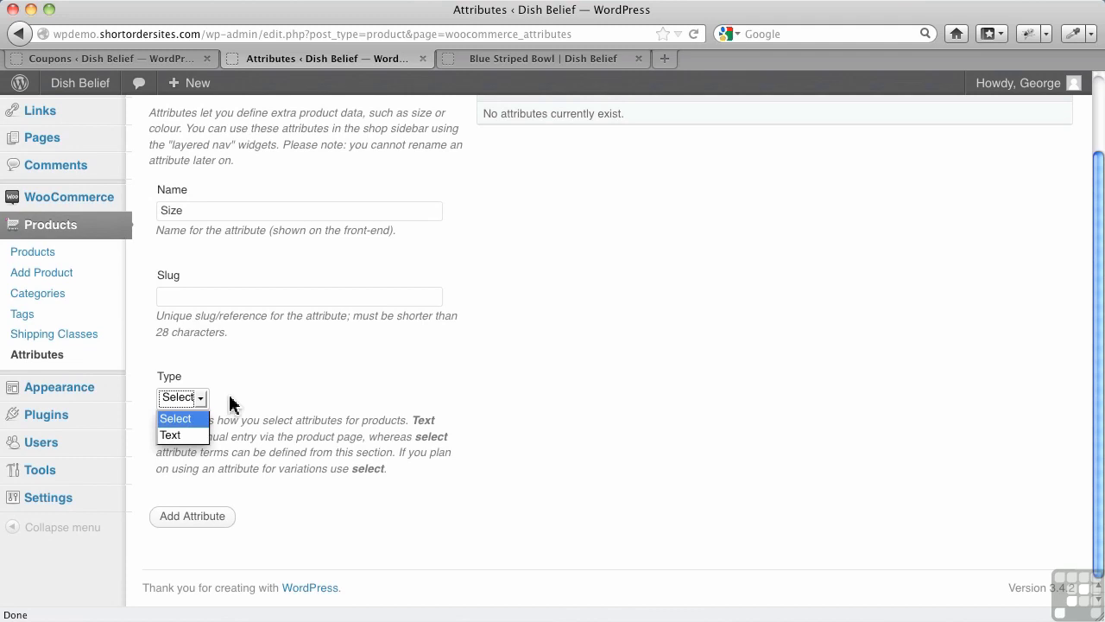
click(230, 404)
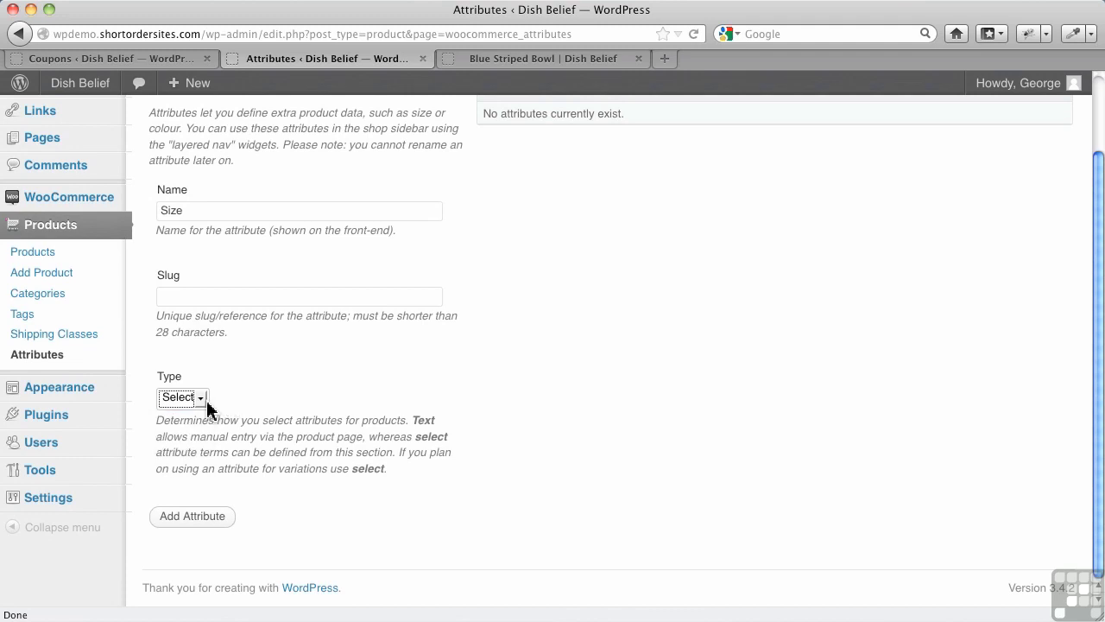
click(190, 523)
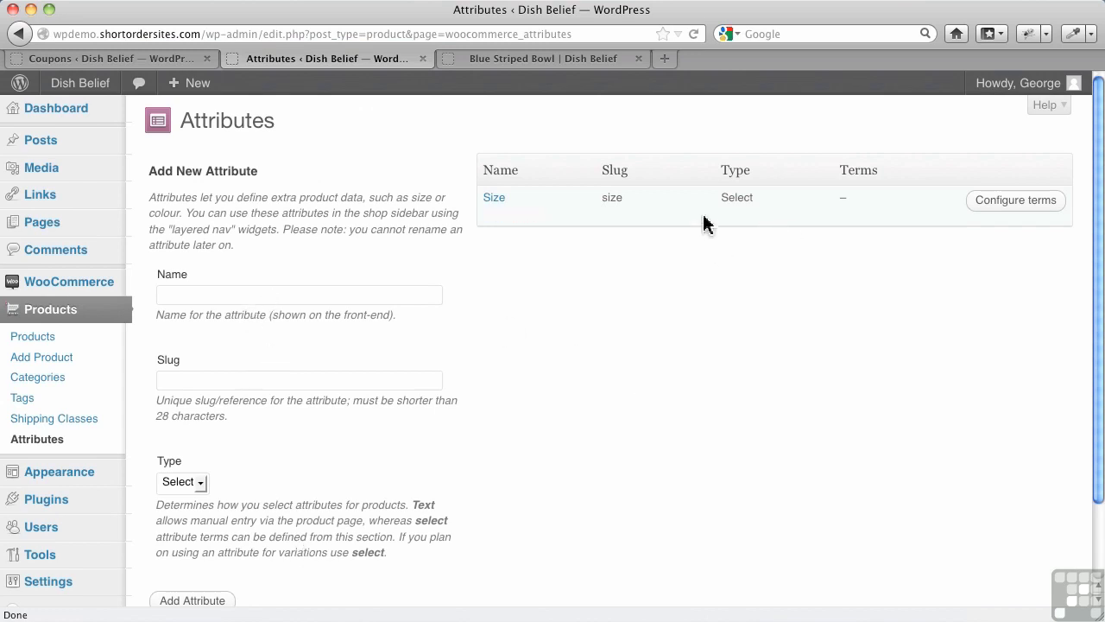
Open the term configuration of the Size attribute and add a term named Small with no slug entered.
mouse_move(644, 200)
click(992, 212)
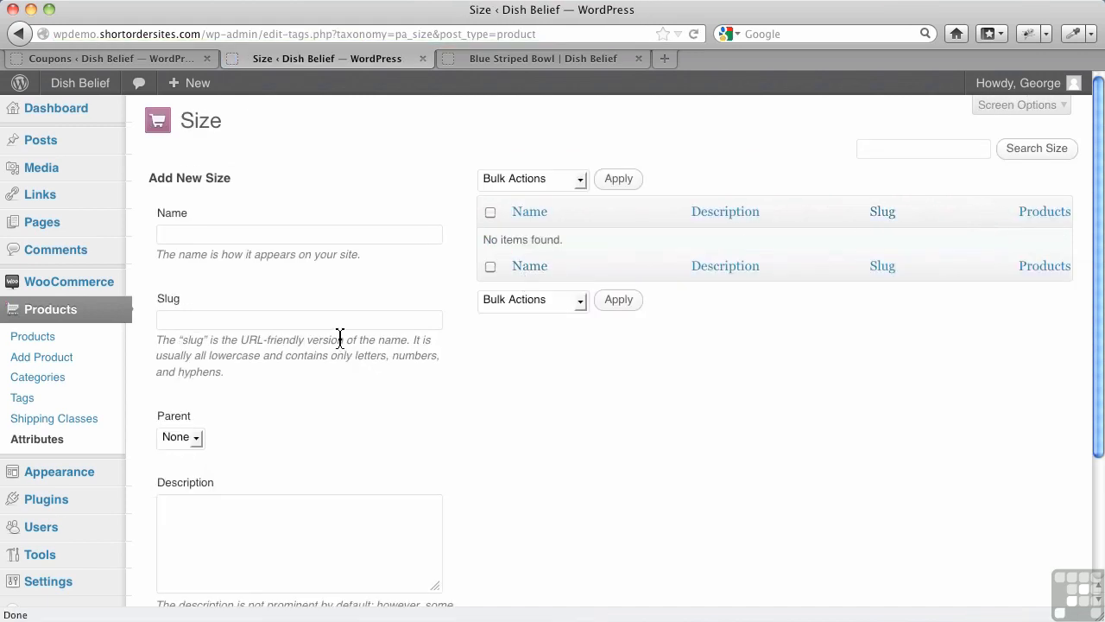
click(269, 233)
text(Sm)
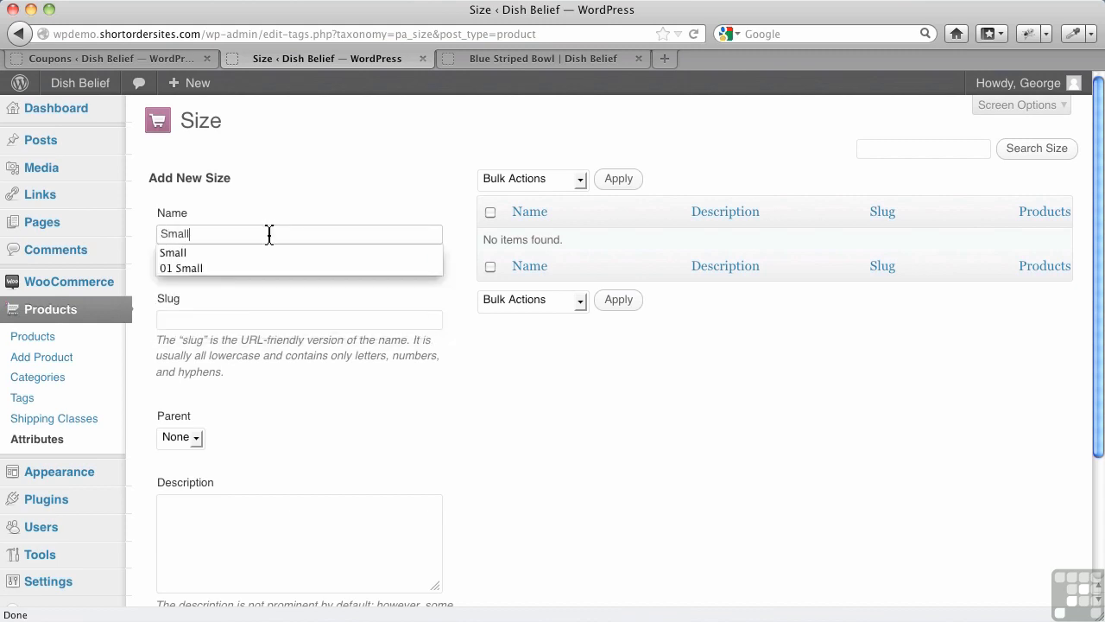
text(all)
click(249, 321)
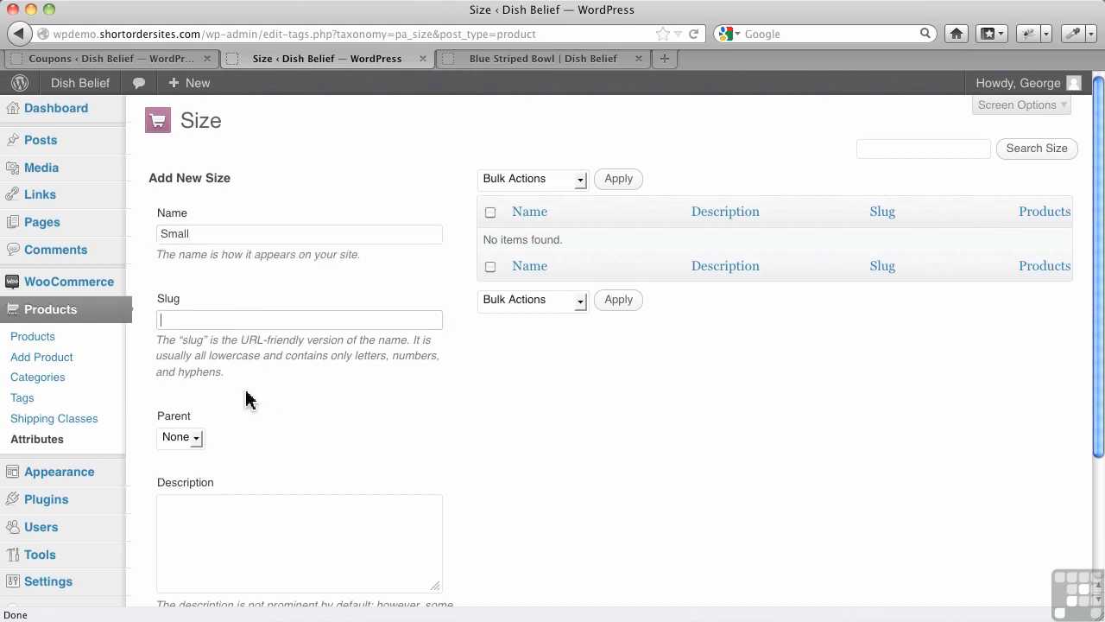
scroll(224, 440, down, 4)
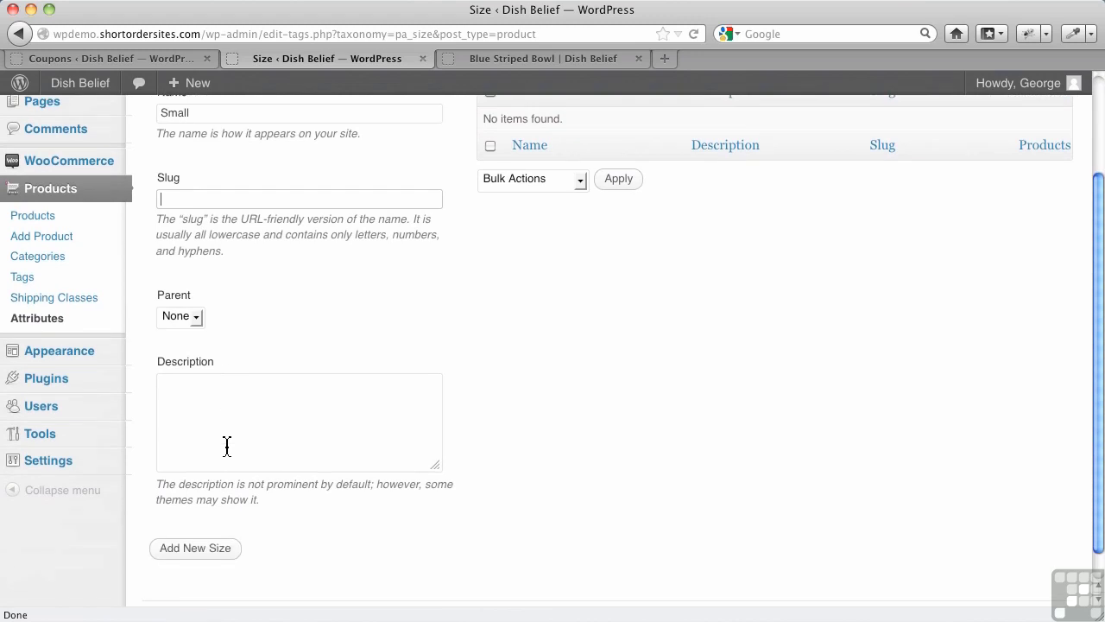
click(212, 522)
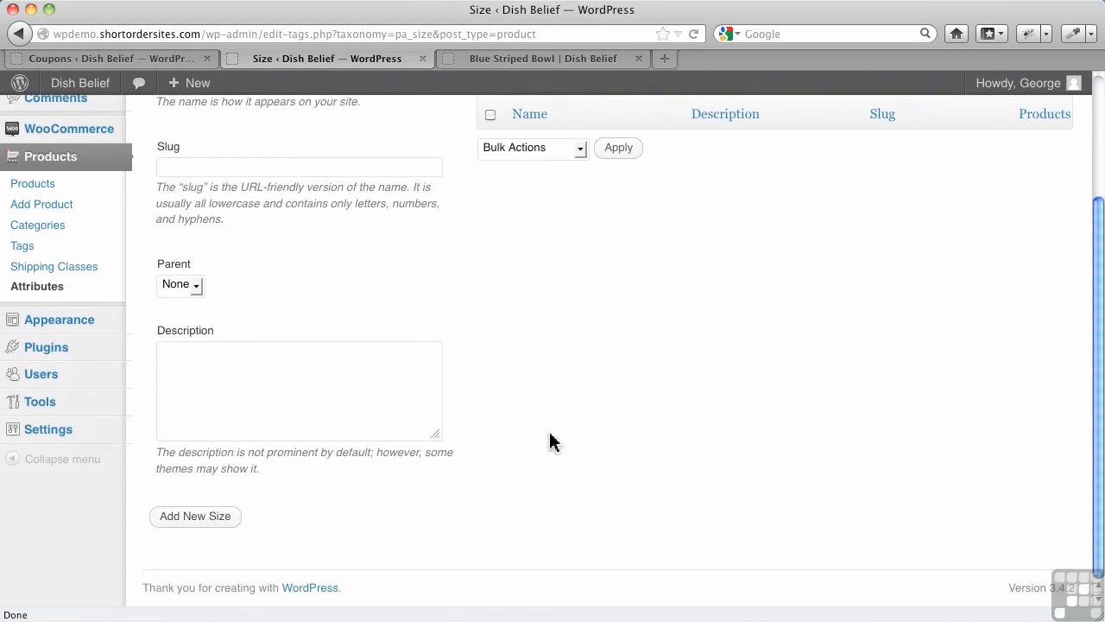
Add a second term named Medium to the Size attribute.
scroll(541, 421, up, 3)
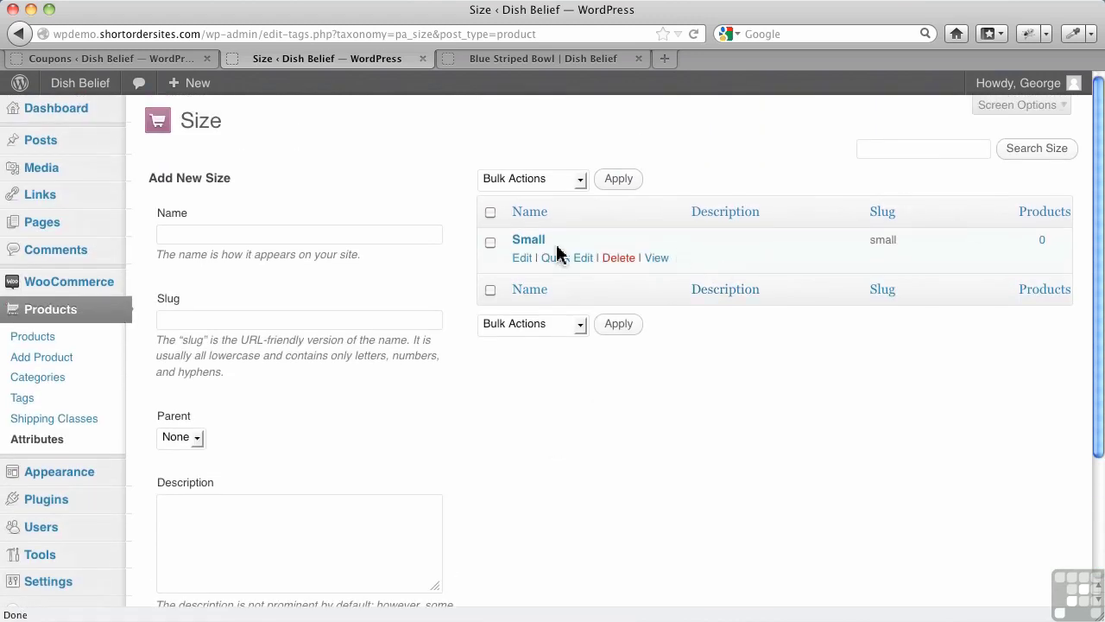
click(219, 235)
text(Medium)
click(207, 253)
scroll(216, 427, down, 3)
click(207, 516)
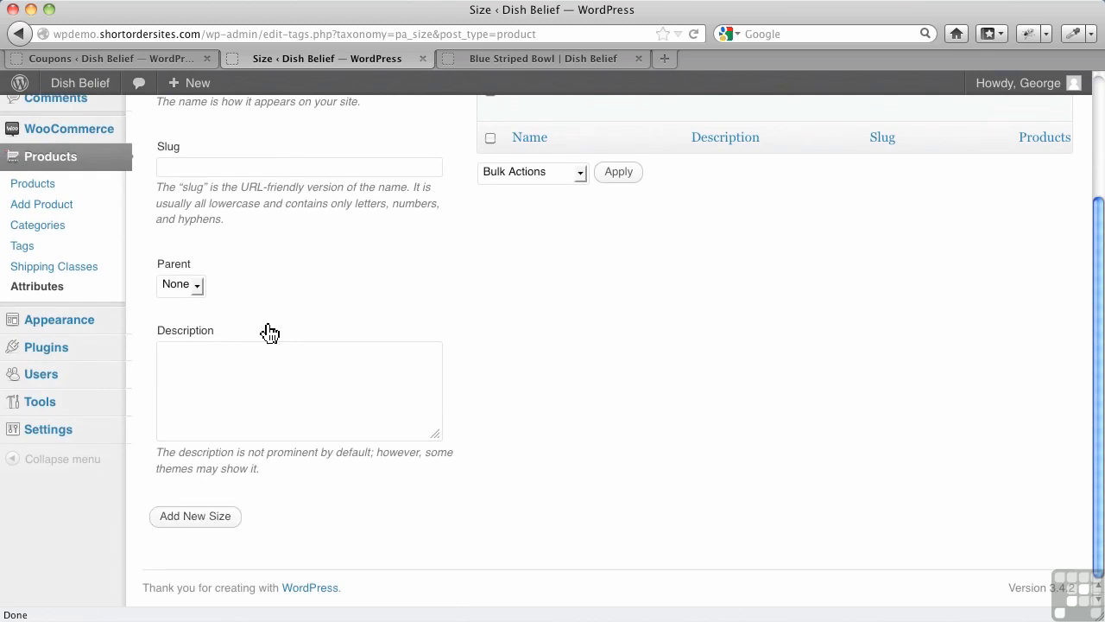
Add a third term named Large to the Size attribute, leaving its slug empty.
scroll(215, 309, up, 4)
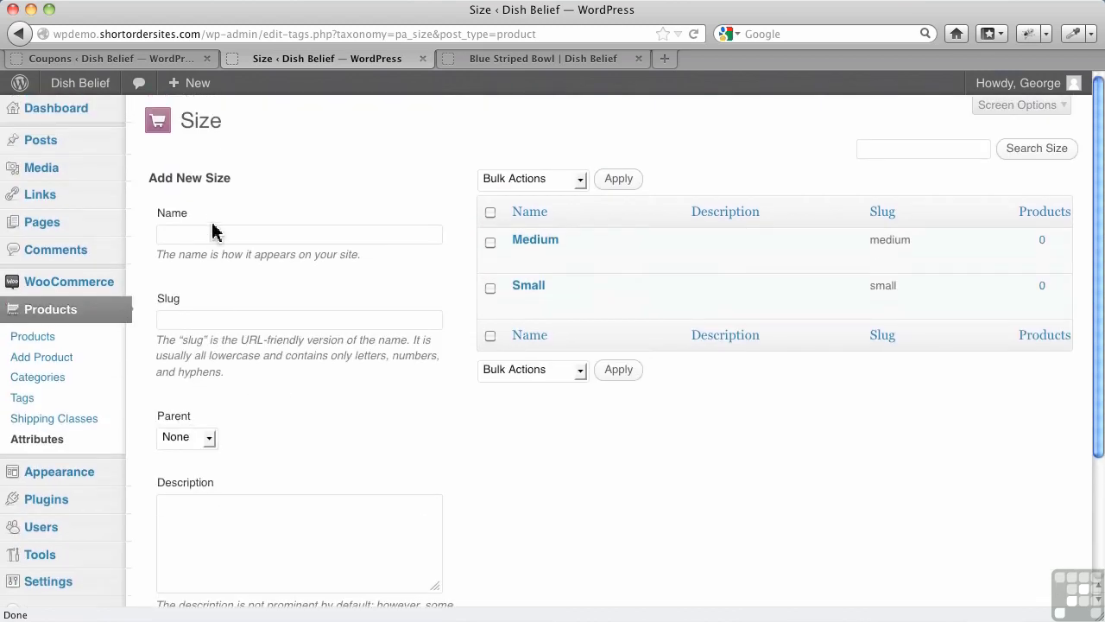
click(181, 235)
text(Large)
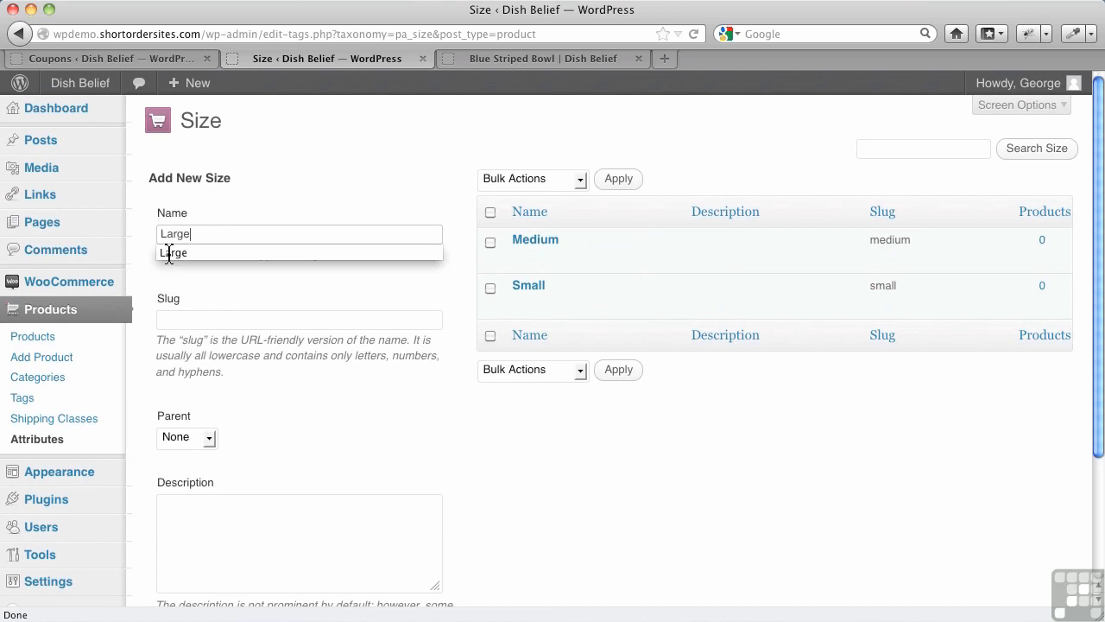
click(173, 252)
scroll(308, 383, down, 4)
click(217, 534)
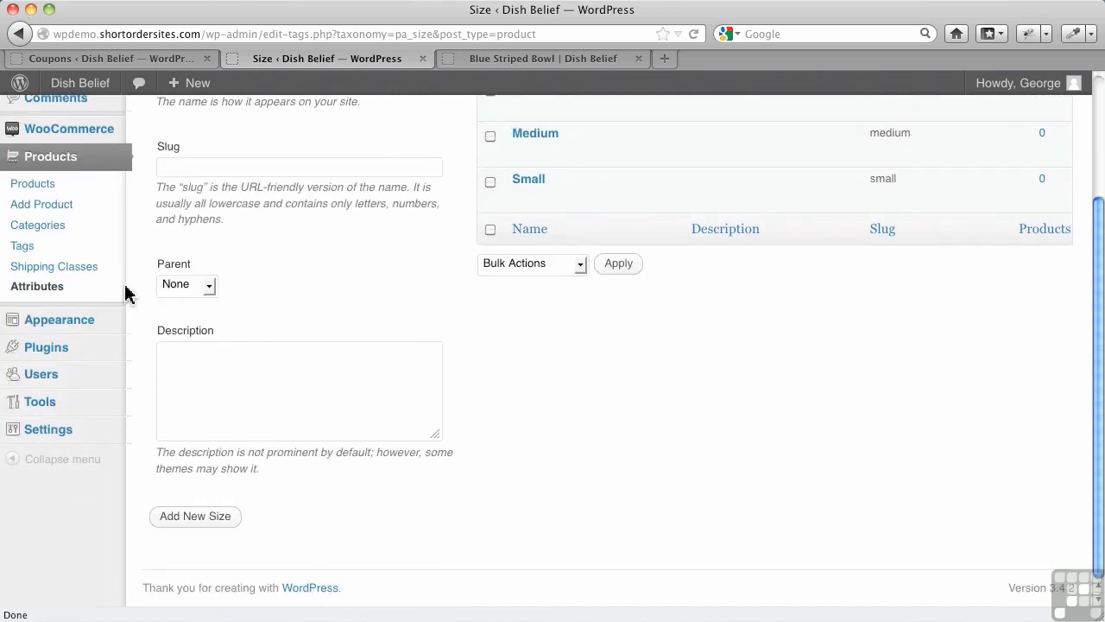
Open the original Blue Striped Bowl from the product list for editing and check its variations section.
click(31, 184)
scroll(280, 440, down, 3)
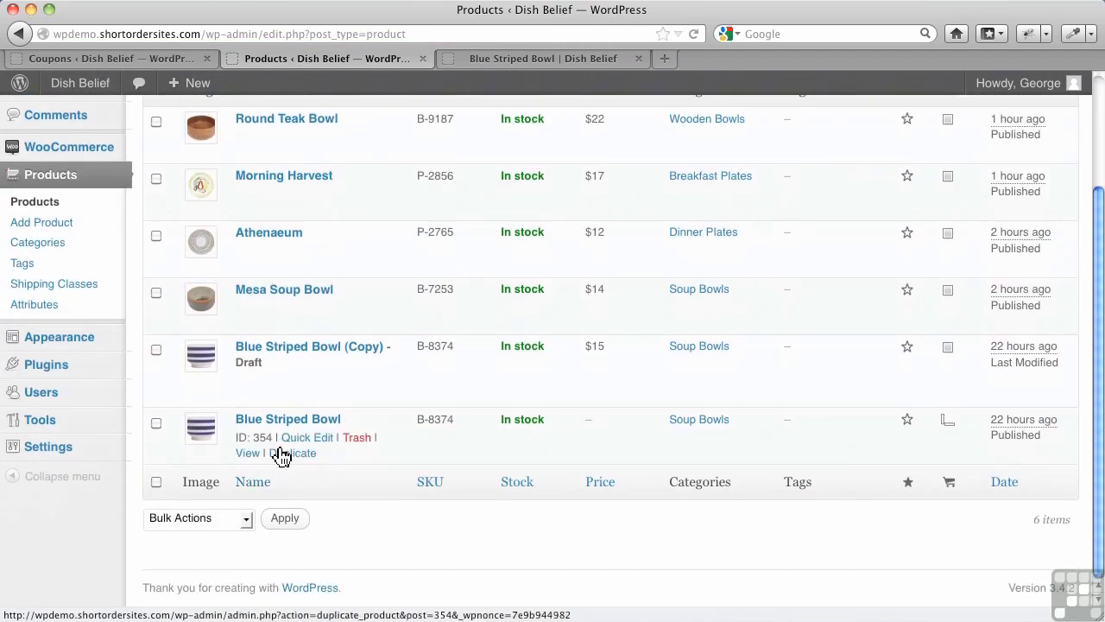
click(285, 421)
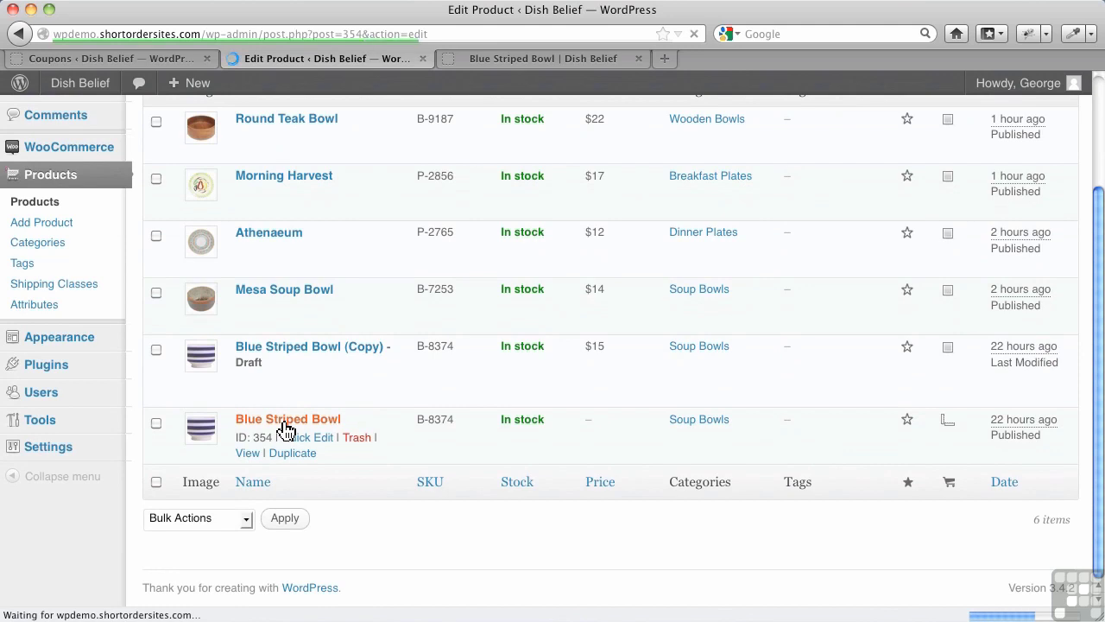
scroll(352, 432, down, 3)
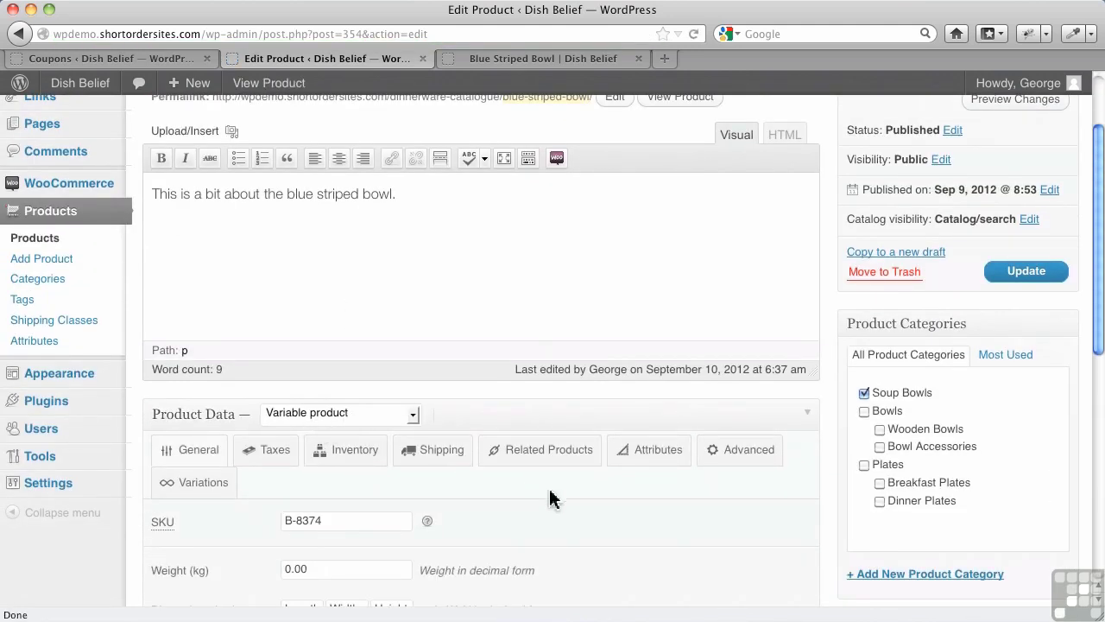
scroll(559, 492, down, 1)
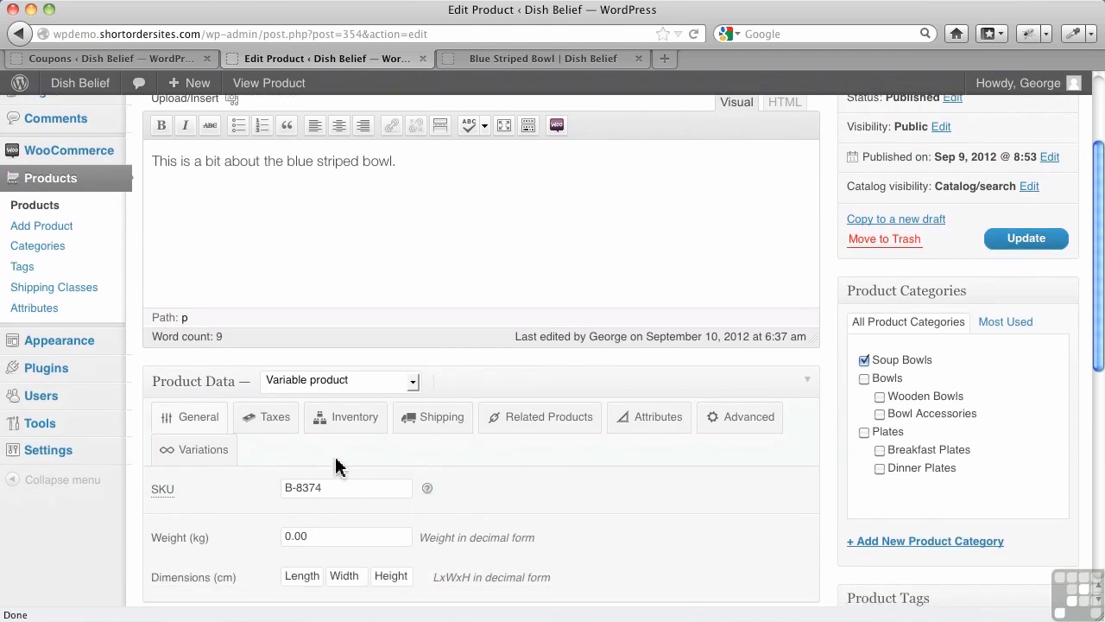
click(195, 459)
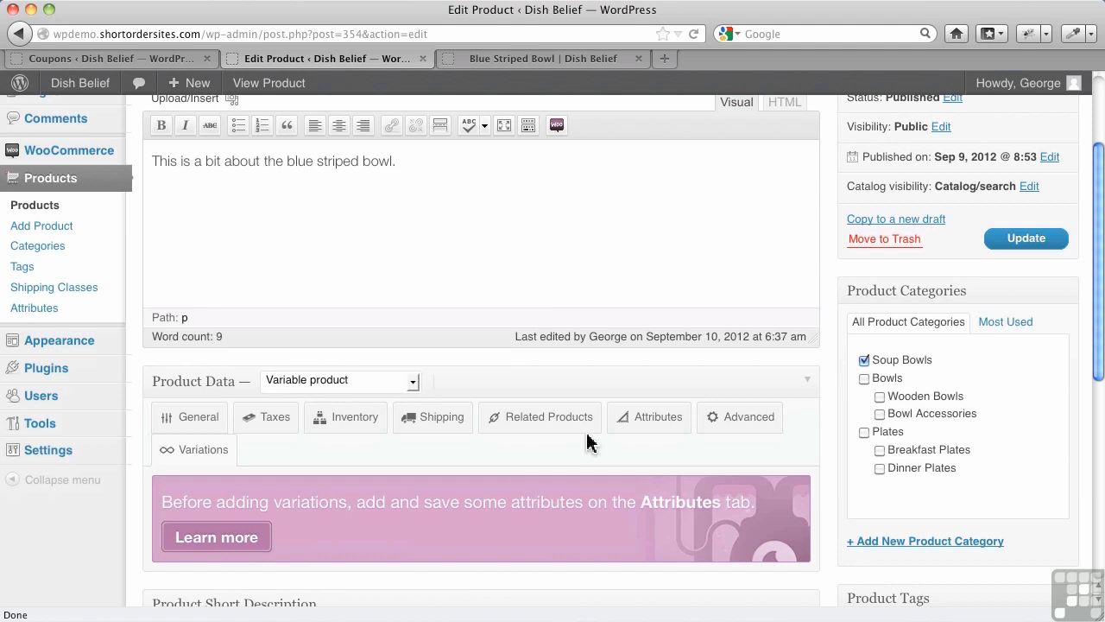
Add the store-wide Size attribute to the Blue Striped Bowl's product data.
click(658, 420)
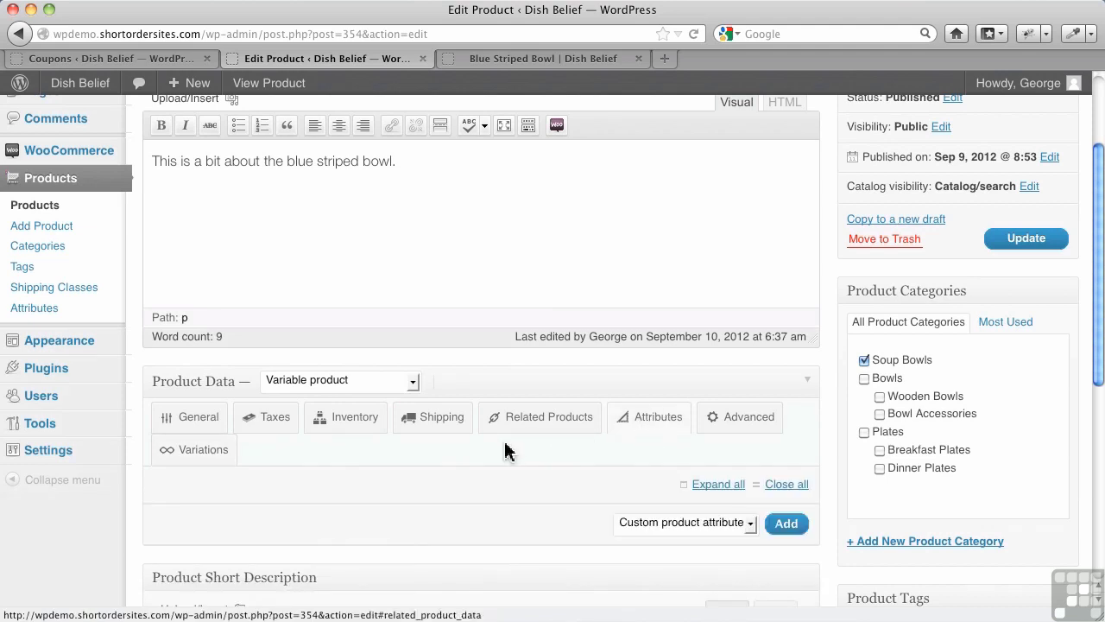
scroll(563, 461, down, 3)
click(676, 442)
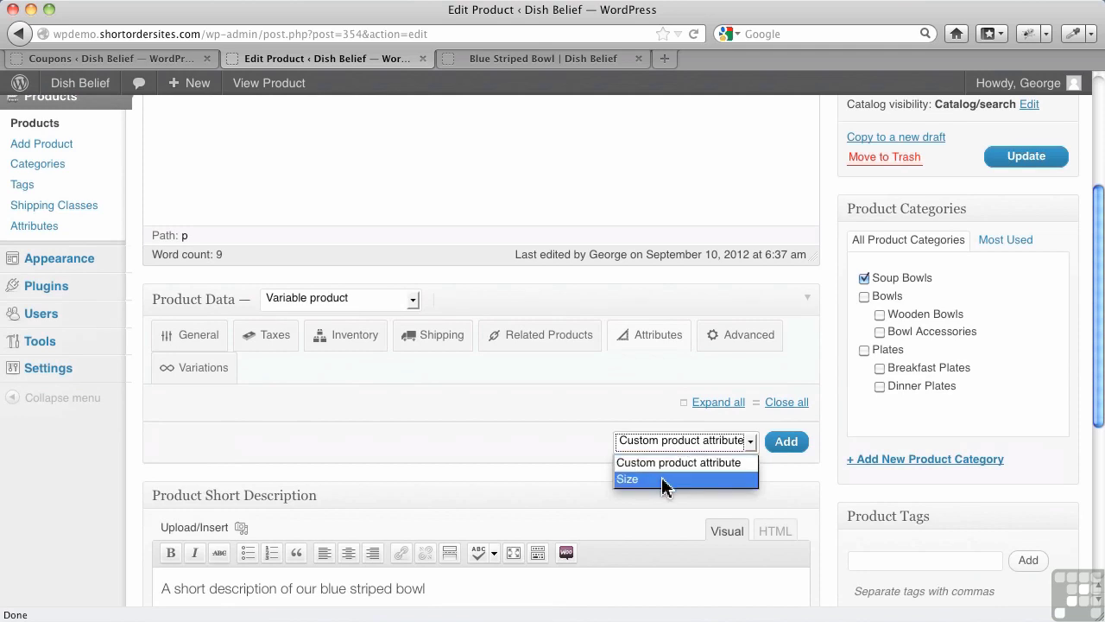
click(661, 480)
click(786, 442)
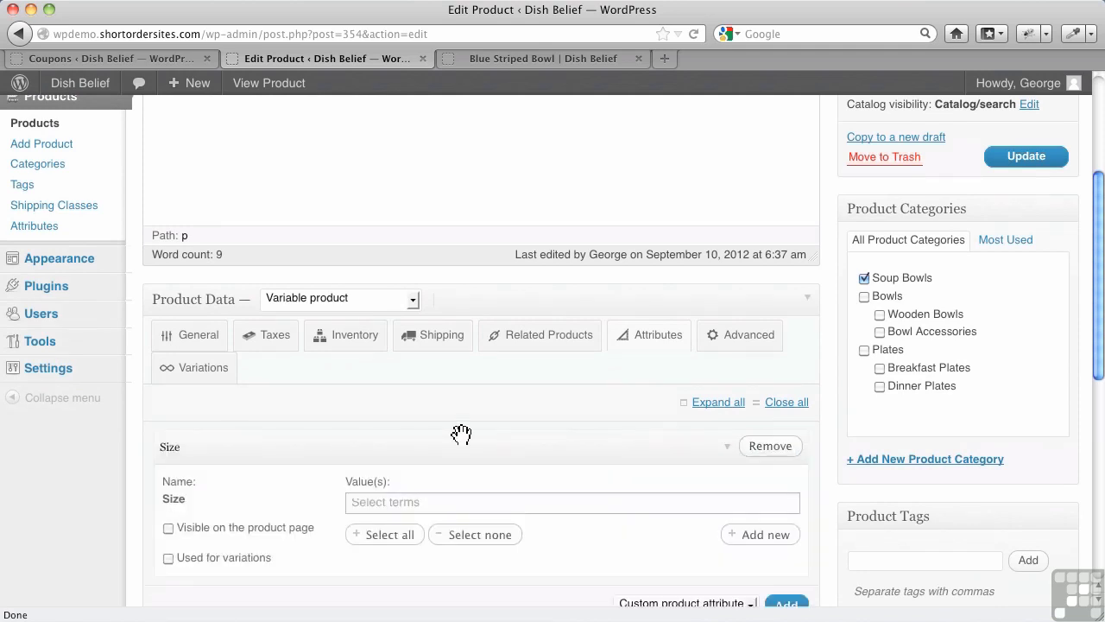
Assign the terms Small and Medium as values of the product's Size attribute.
click(440, 500)
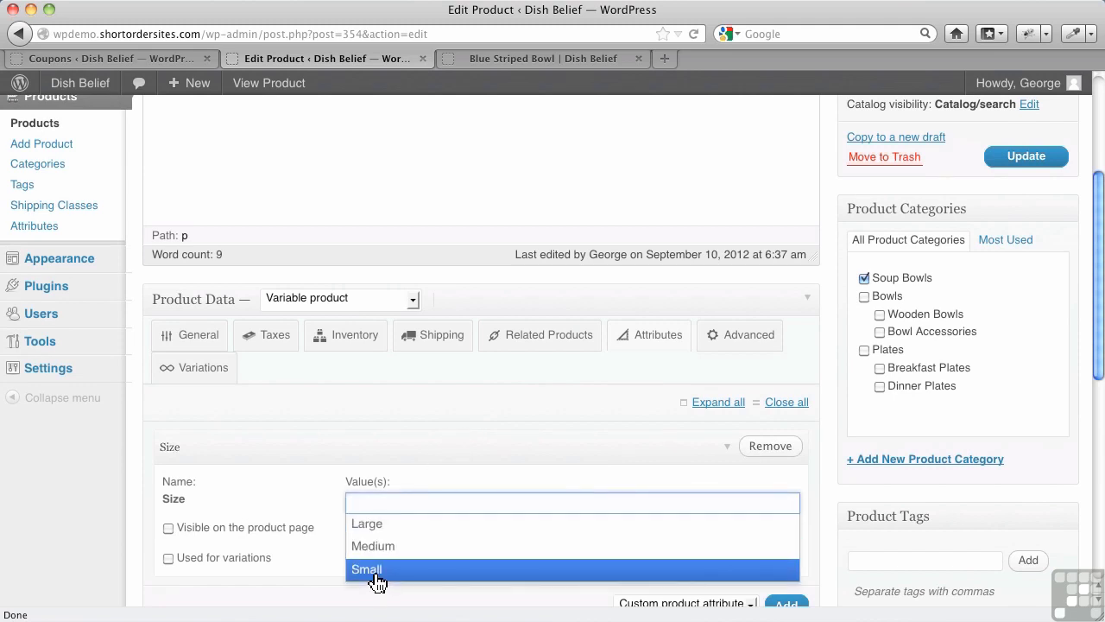
click(377, 574)
click(428, 505)
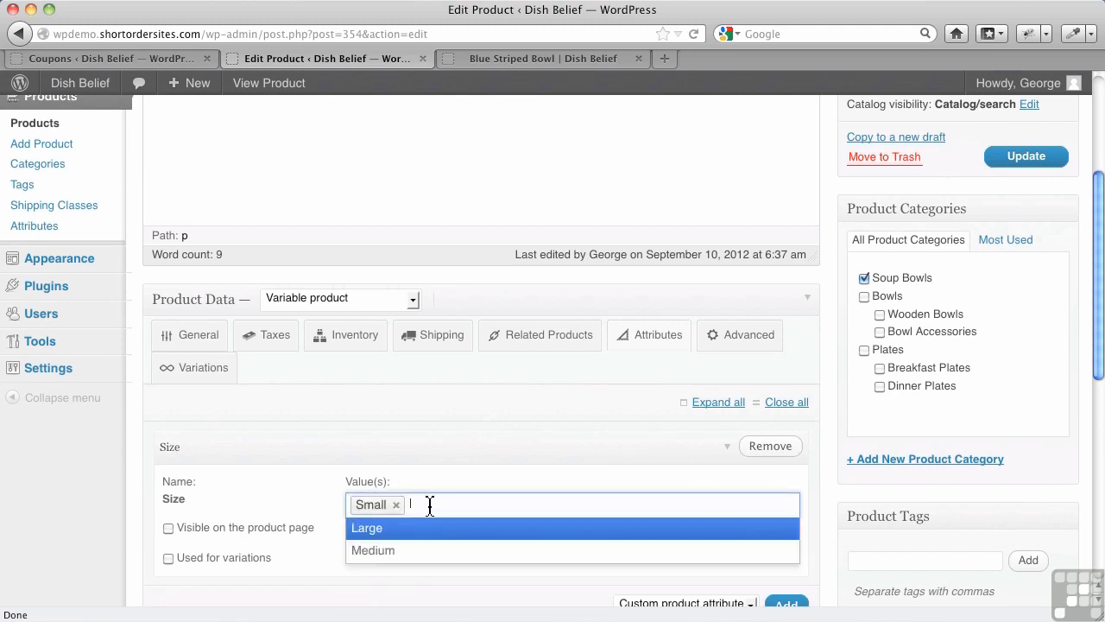
click(391, 556)
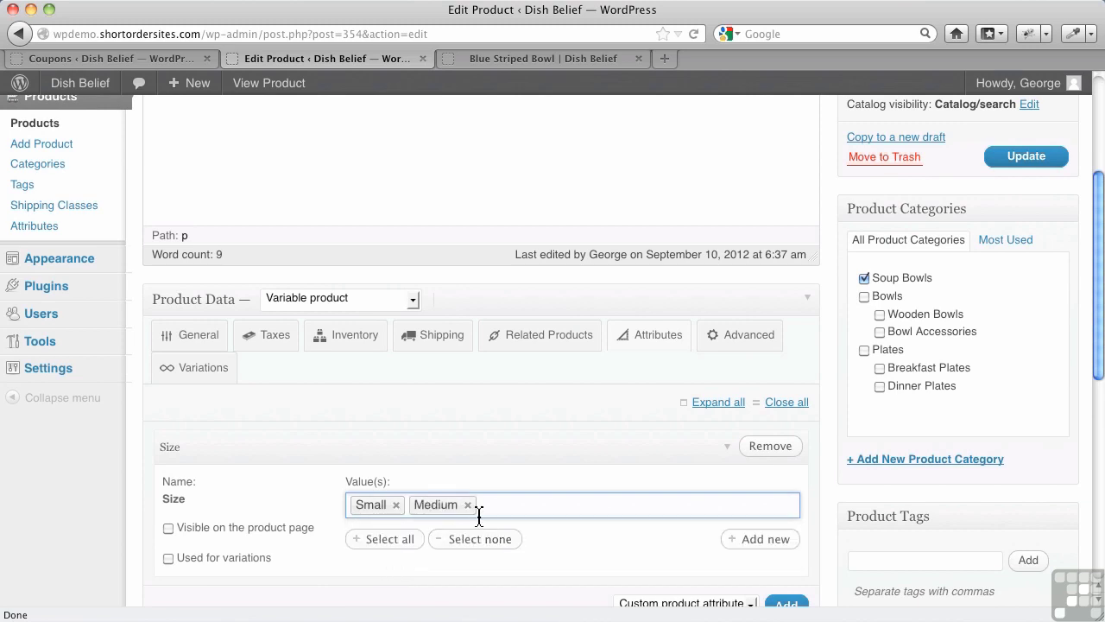
Try to enter X-Large directly among the Size attribute's existing values.
click(521, 504)
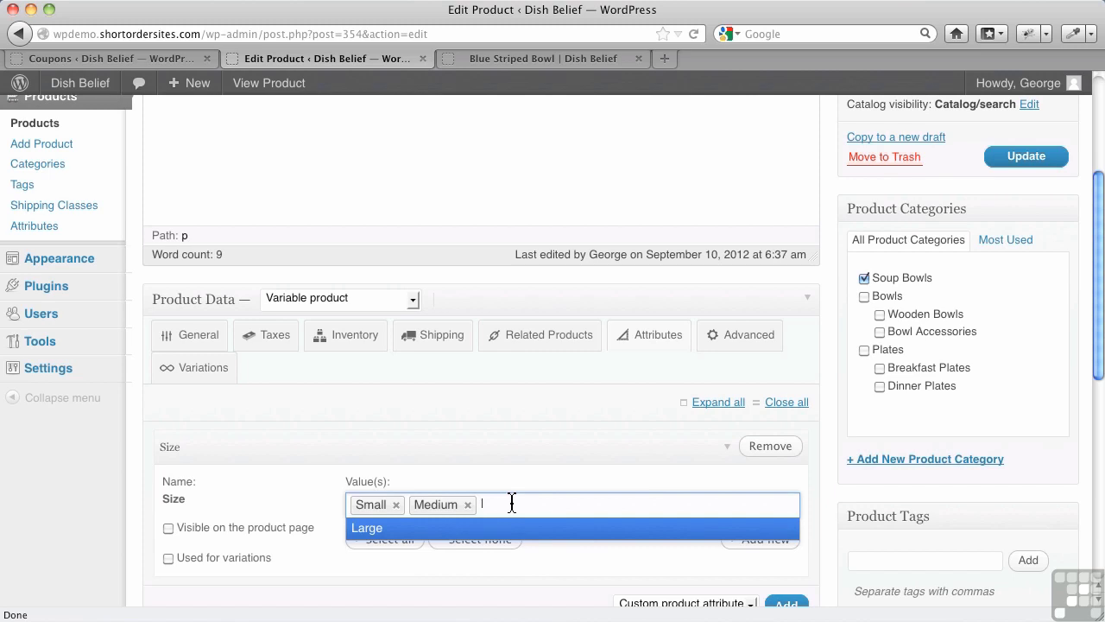
text(X-Large)
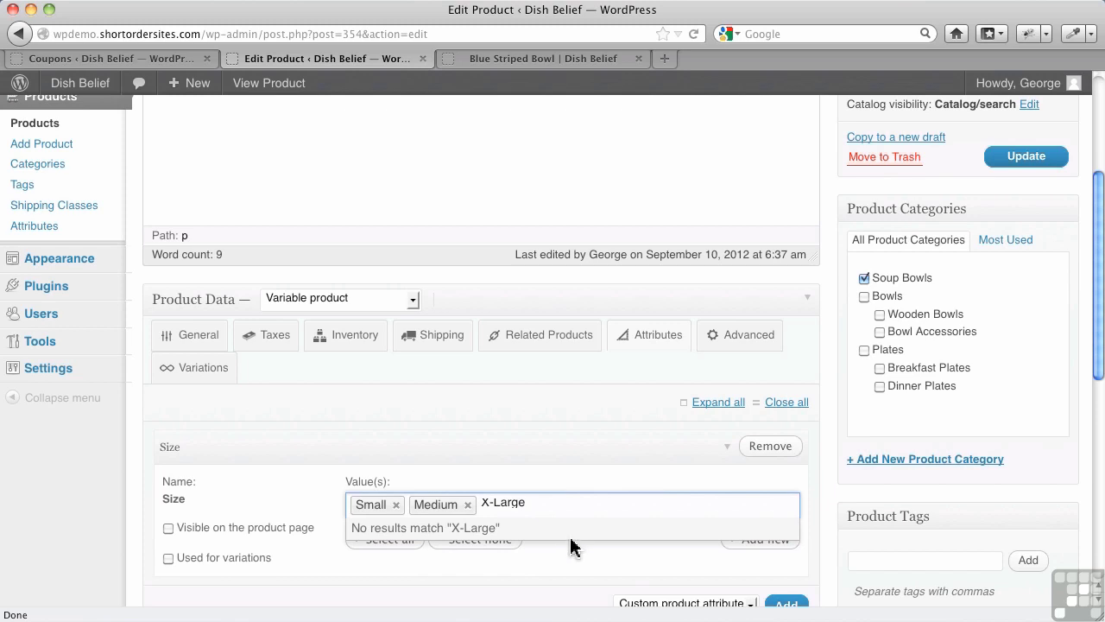
click(577, 566)
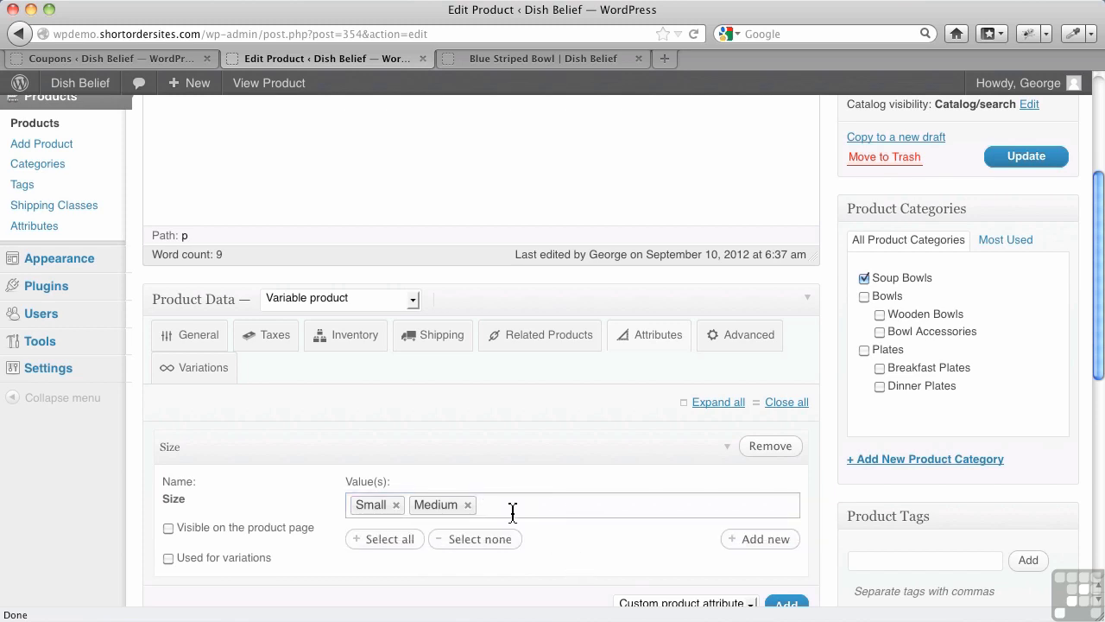
click(513, 511)
click(569, 563)
Create a new Size term named X-Large from within the product's attribute settings.
click(746, 538)
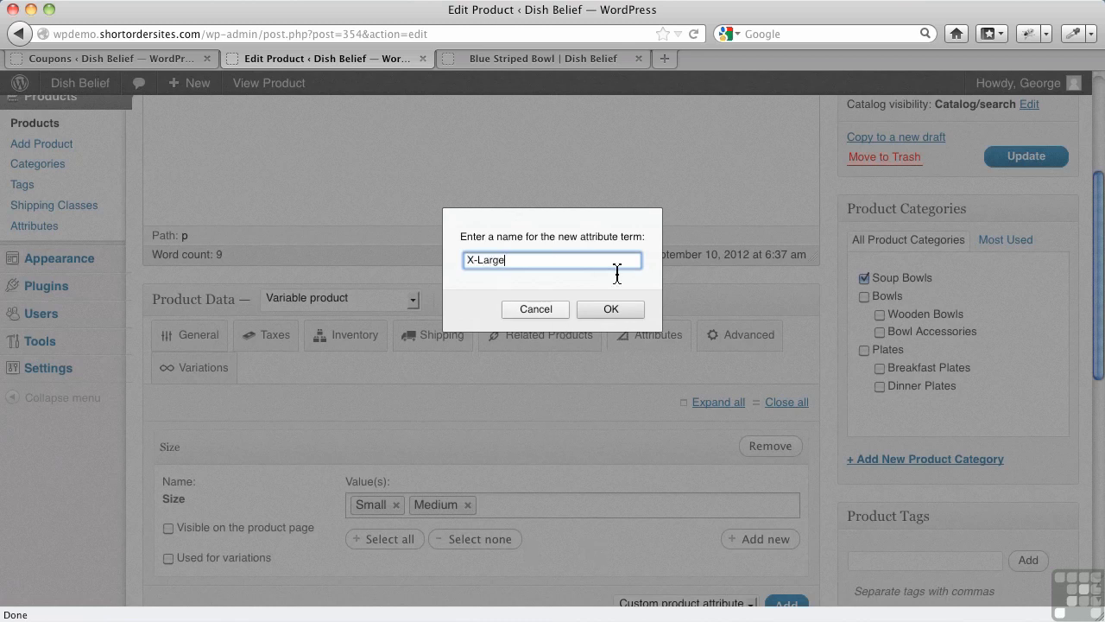
click(604, 308)
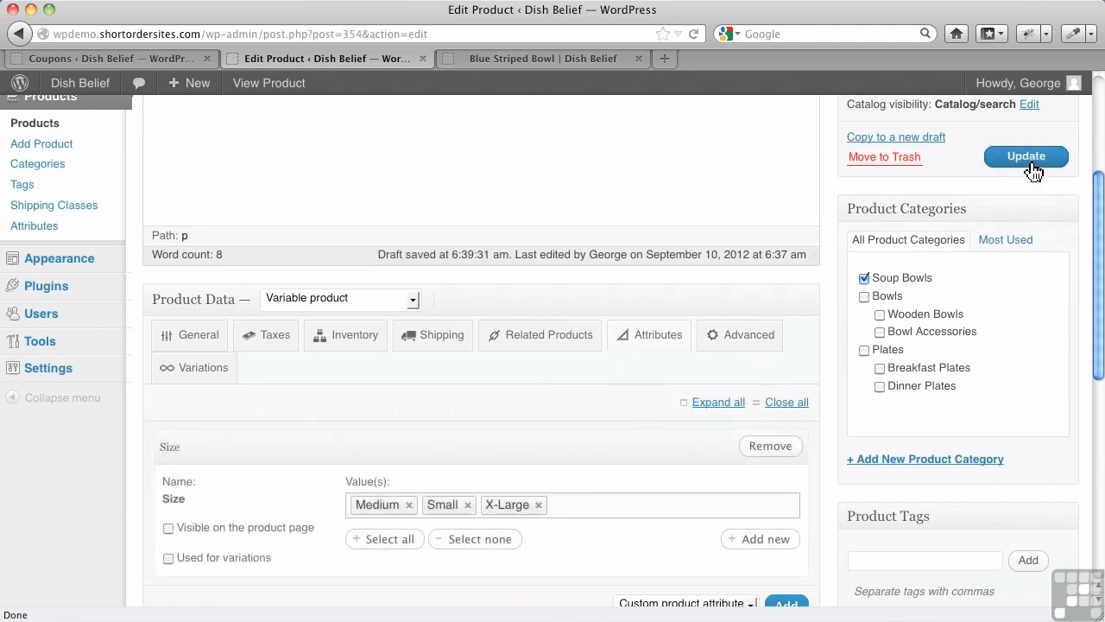
Make the Size attribute visible on the product page and used for variations, and update the product.
click(167, 530)
click(168, 558)
click(1043, 158)
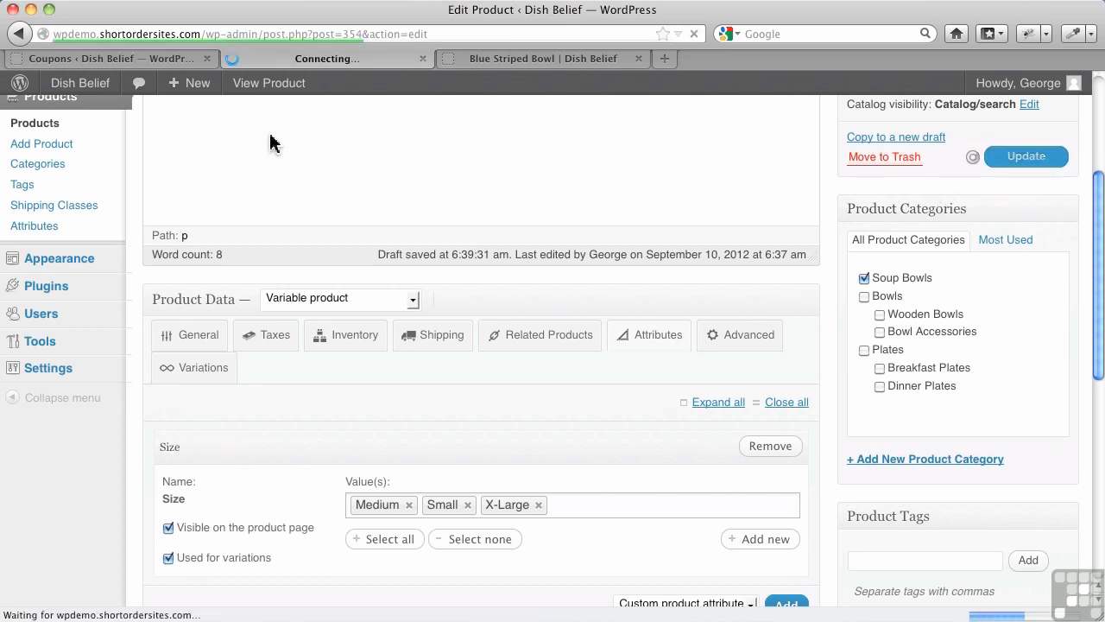
In the other admin browser tab, open the store-wide product attributes and check the terms listed for Size.
click(127, 61)
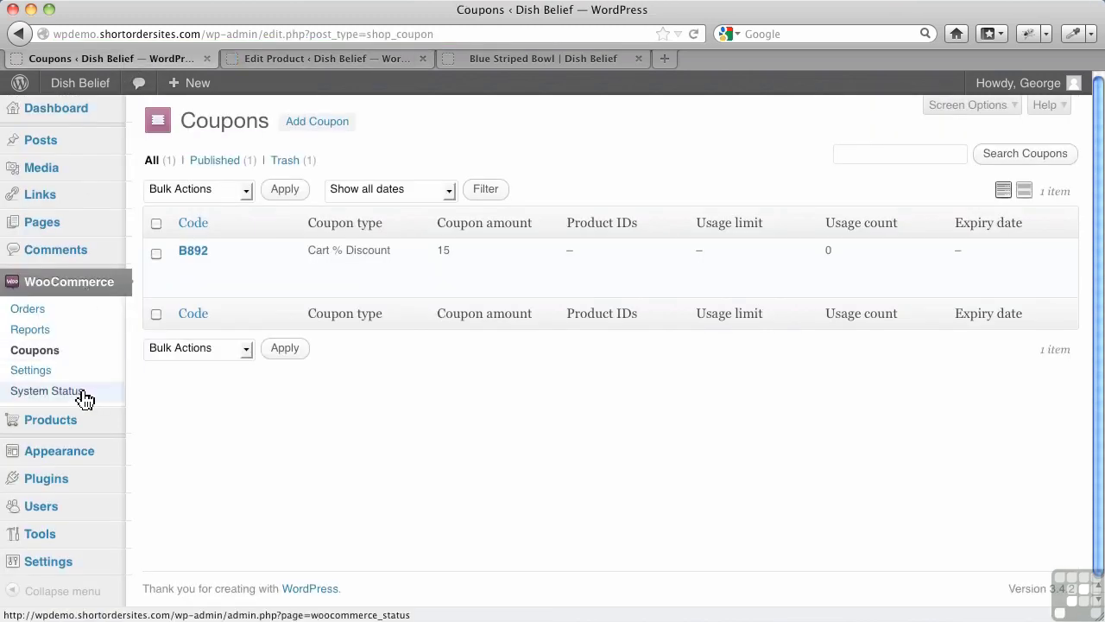
mouse_move(108, 427)
click(172, 518)
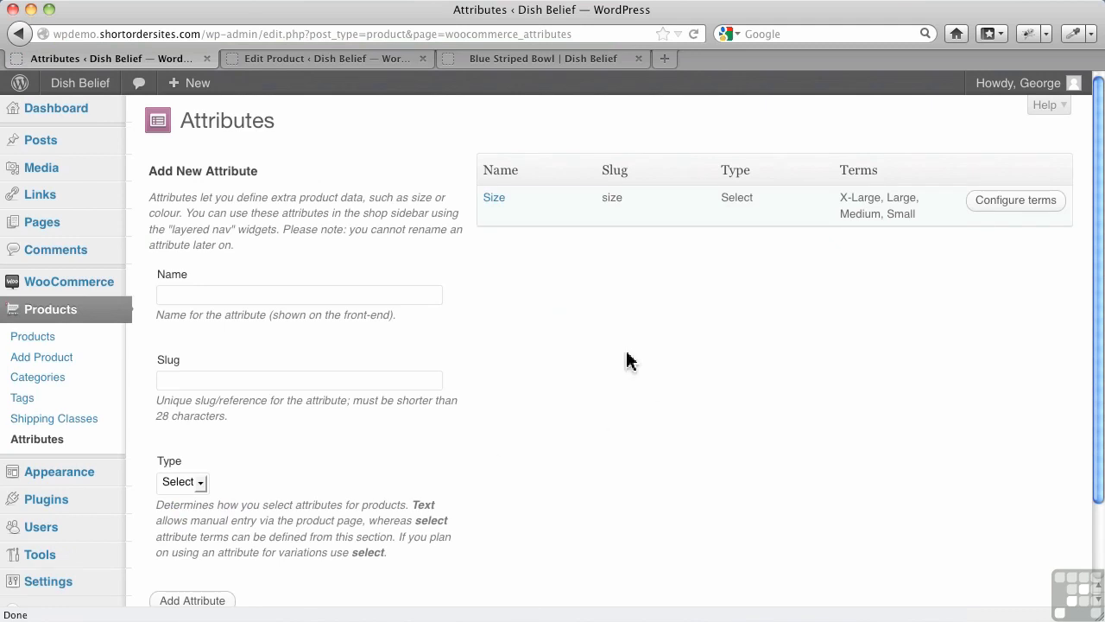
mouse_move(870, 197)
Return to the Blue Striped Bowl's edit page and go to its product data.
click(380, 60)
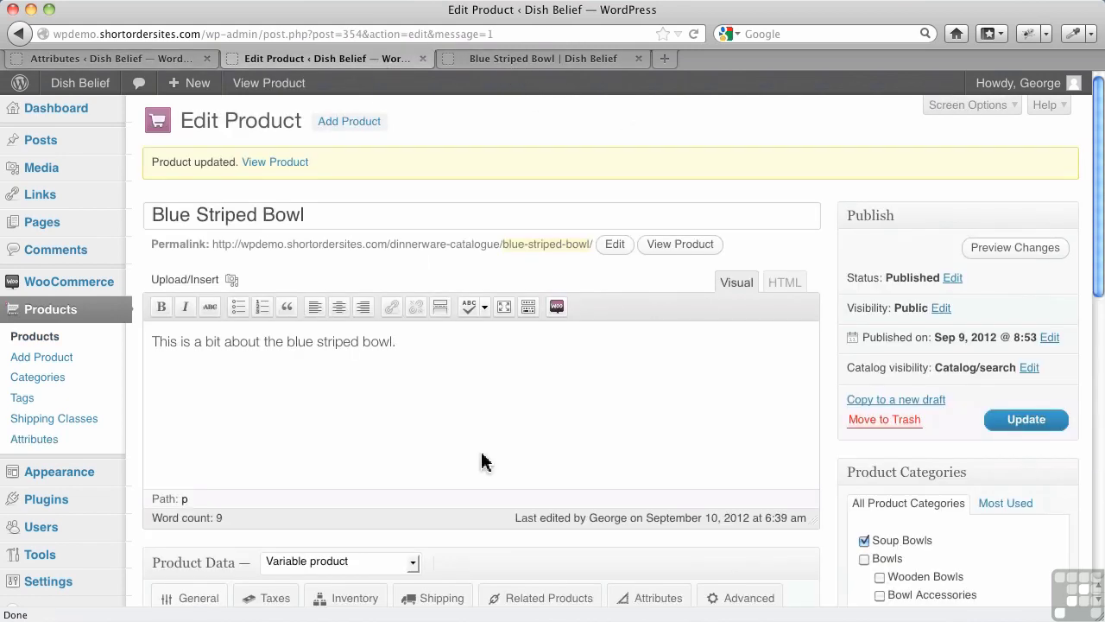
scroll(481, 459, down, 5)
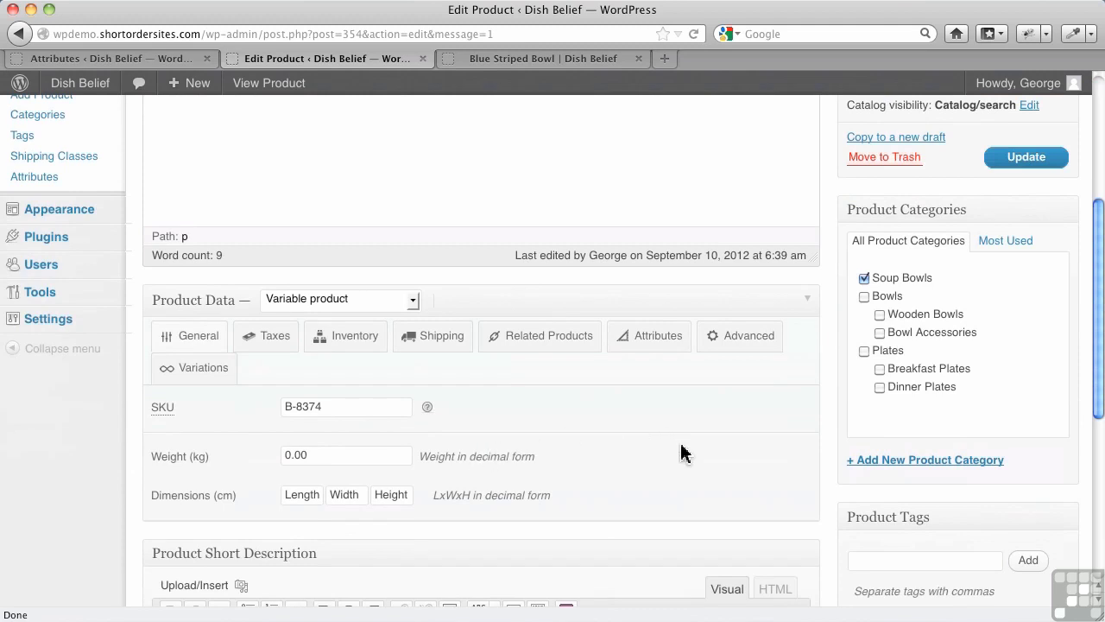